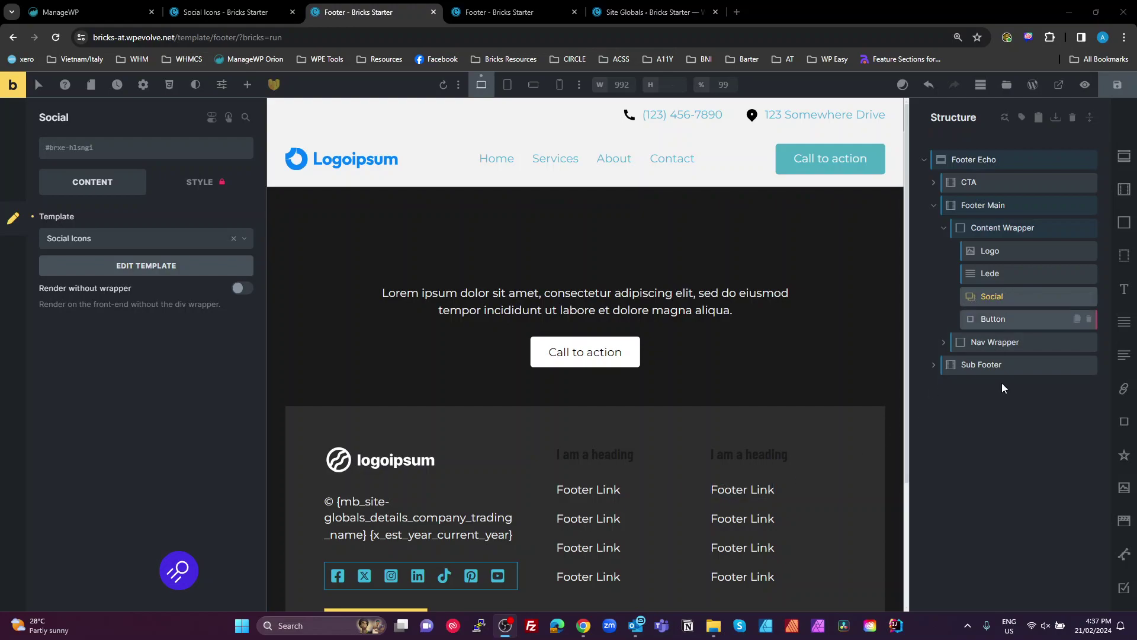
# Delete the old Social element and add a Template element below the button
pyautogui.click(1090, 298)
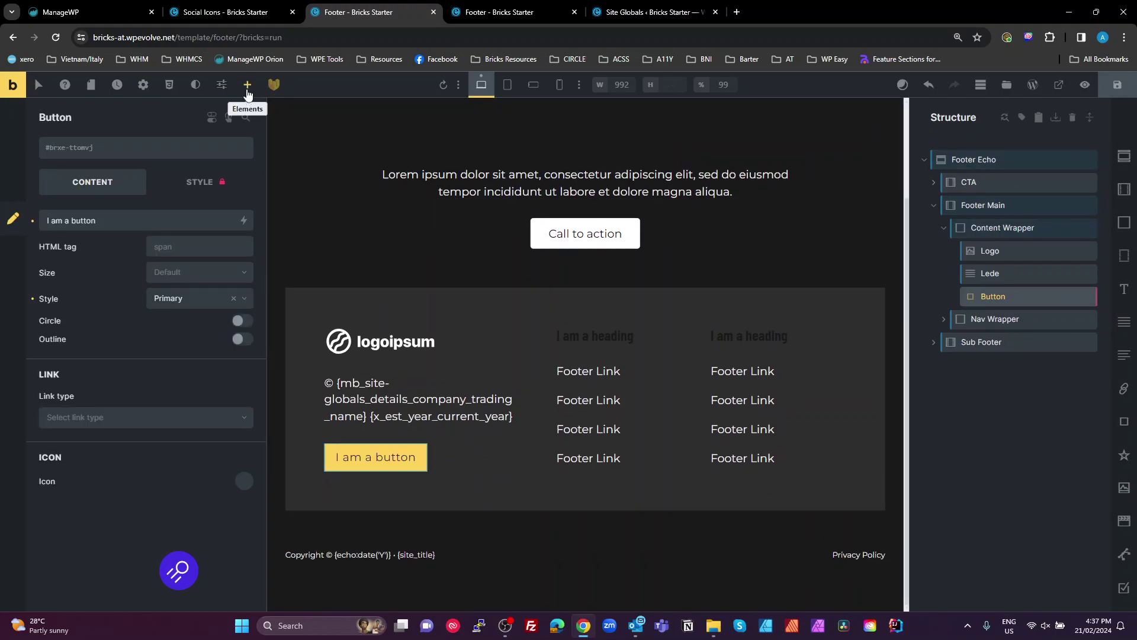
pyautogui.click(247, 89)
pyautogui.write('temp')
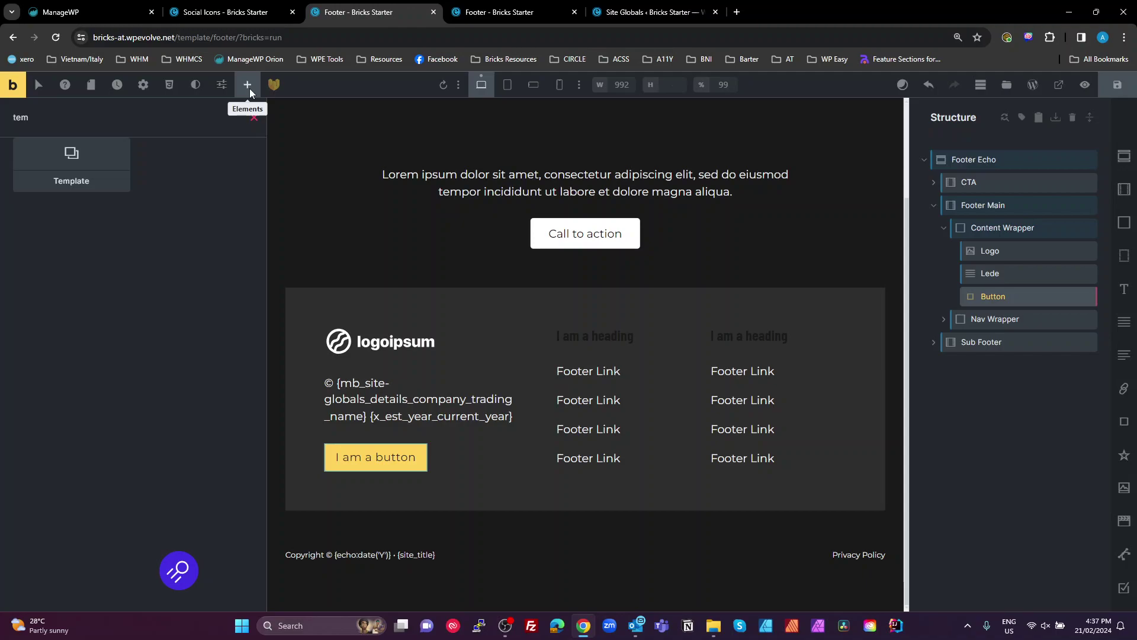
pyautogui.click(67, 157)
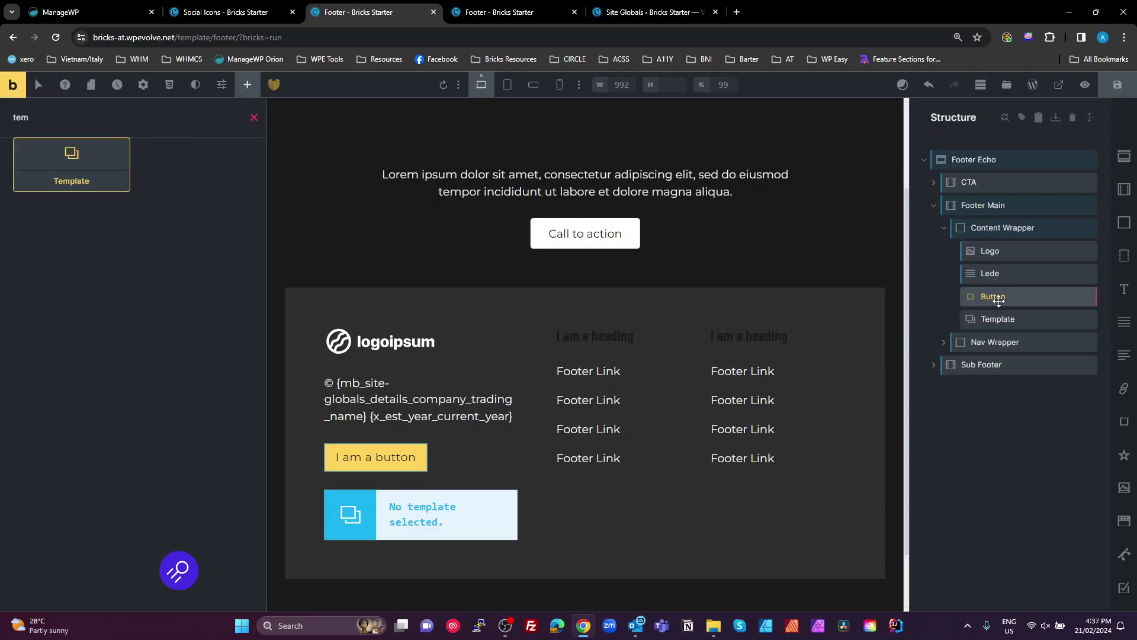
# Rename the template element 'Socials' and set it to the Social Icons template
pyautogui.doubleClick(1000, 319)
pyautogui.write('S')
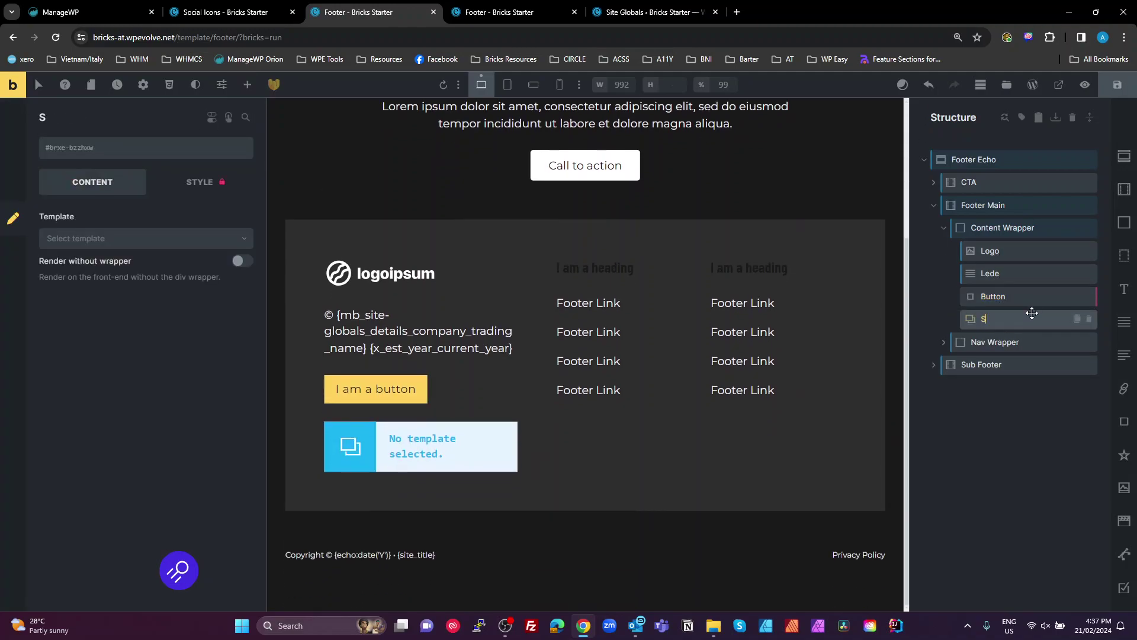
pyautogui.write('ocials')
pyautogui.click(134, 242)
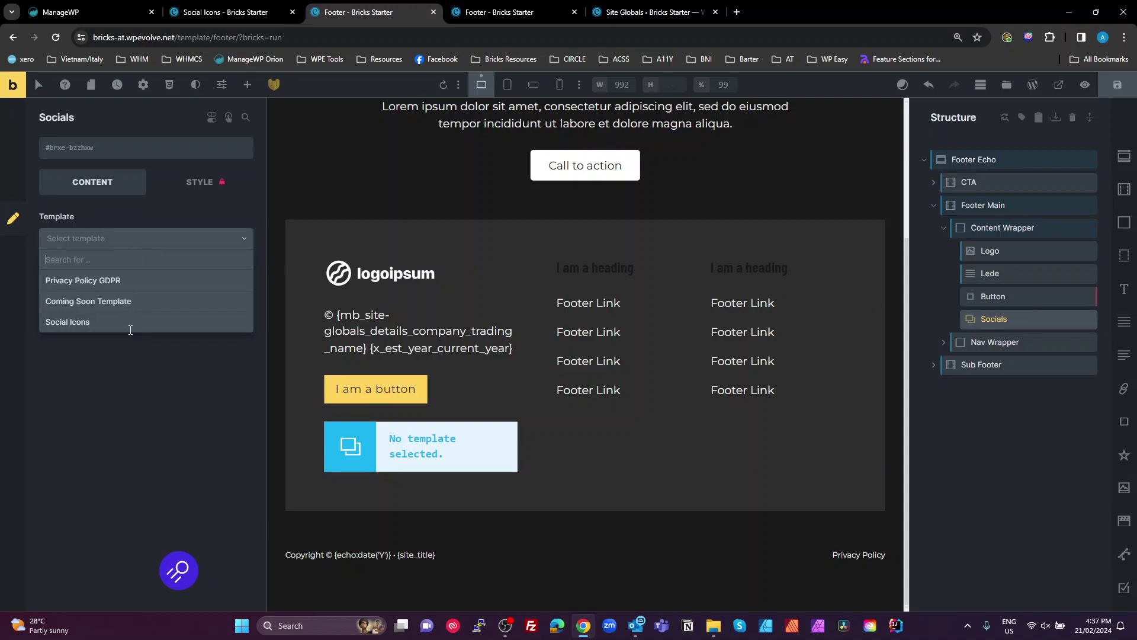
pyautogui.click(112, 324)
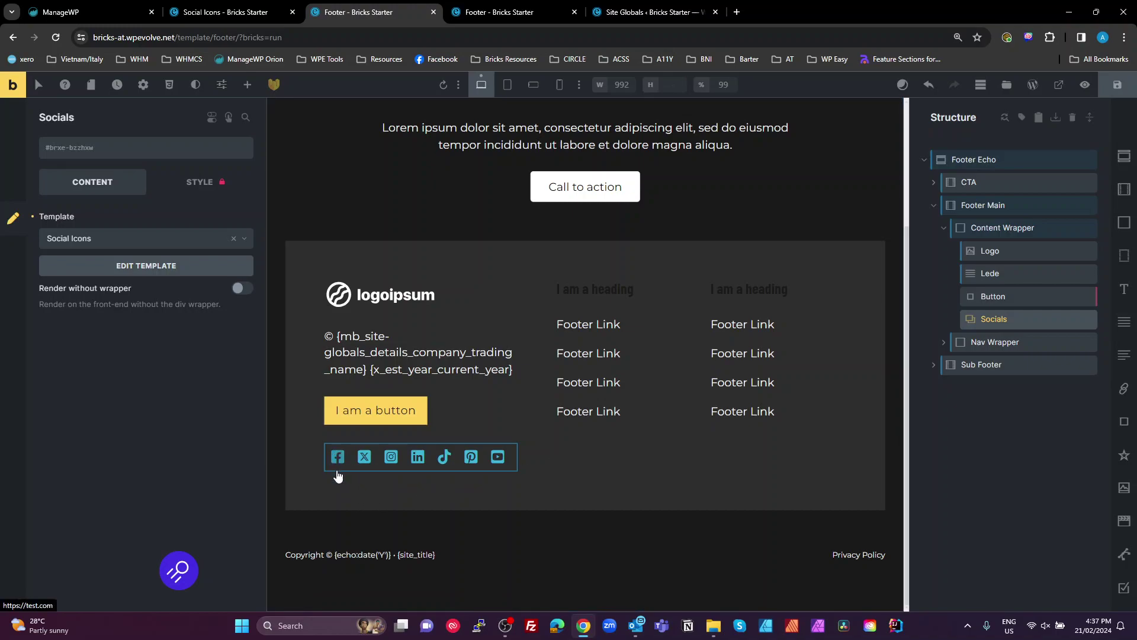
# Filter the Socials element's class list by typing 'social'
pyautogui.click(109, 153)
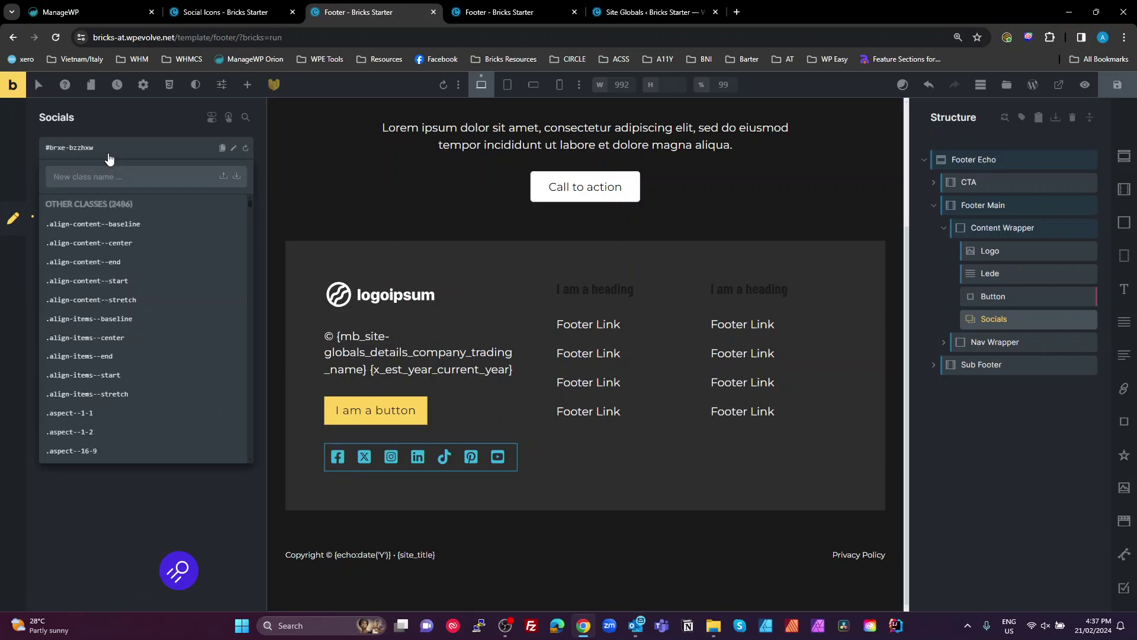
pyautogui.write('social')
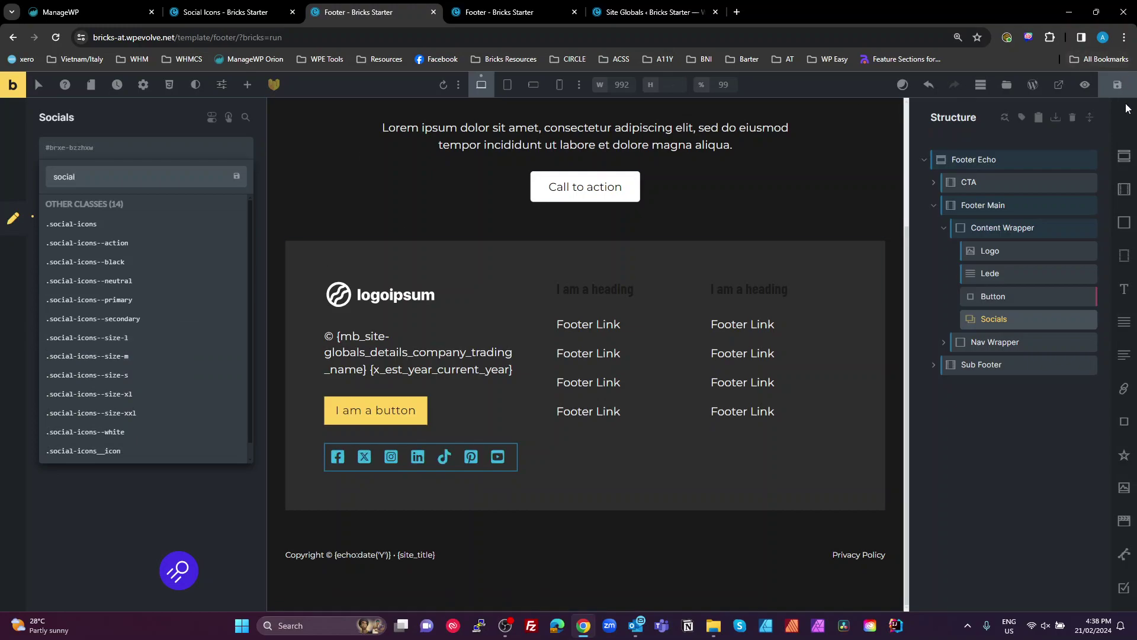
# Save the footer template and reload the front-end preview
pyautogui.click(1117, 84)
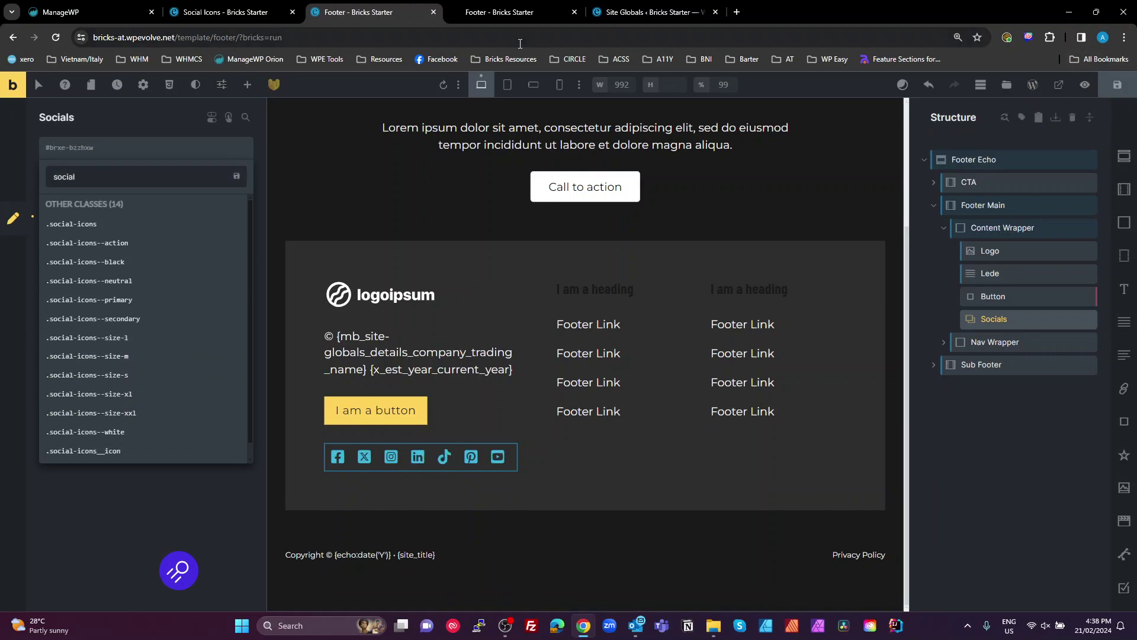
pyautogui.click(492, 12)
pyautogui.press('F5')
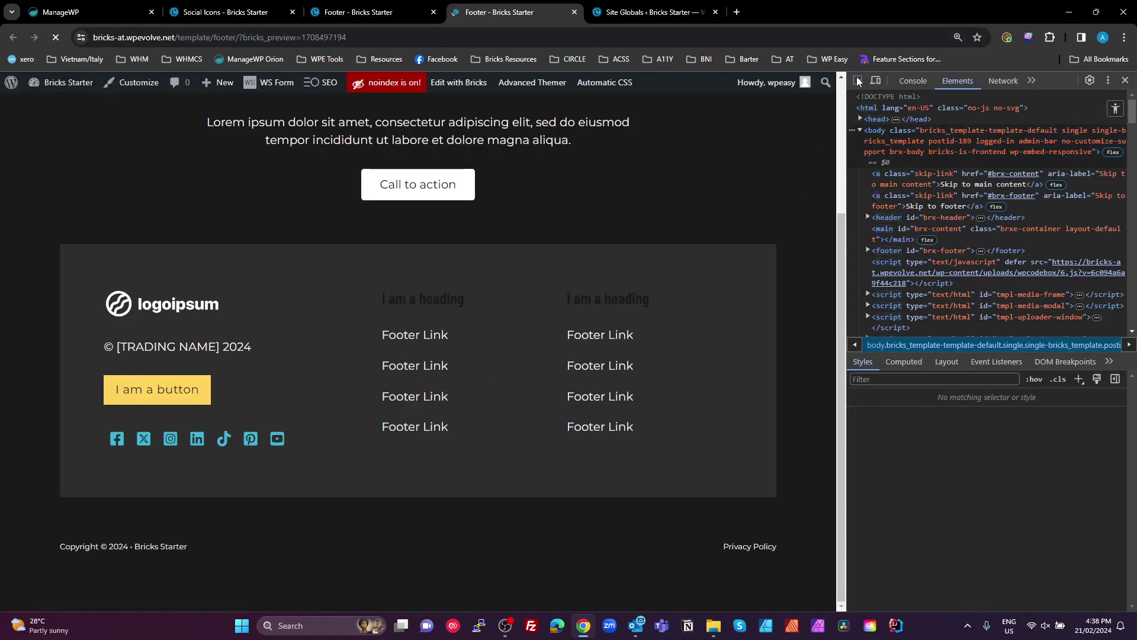
# Inspect the Facebook icon in DevTools to check its size and padding
pyautogui.click(857, 81)
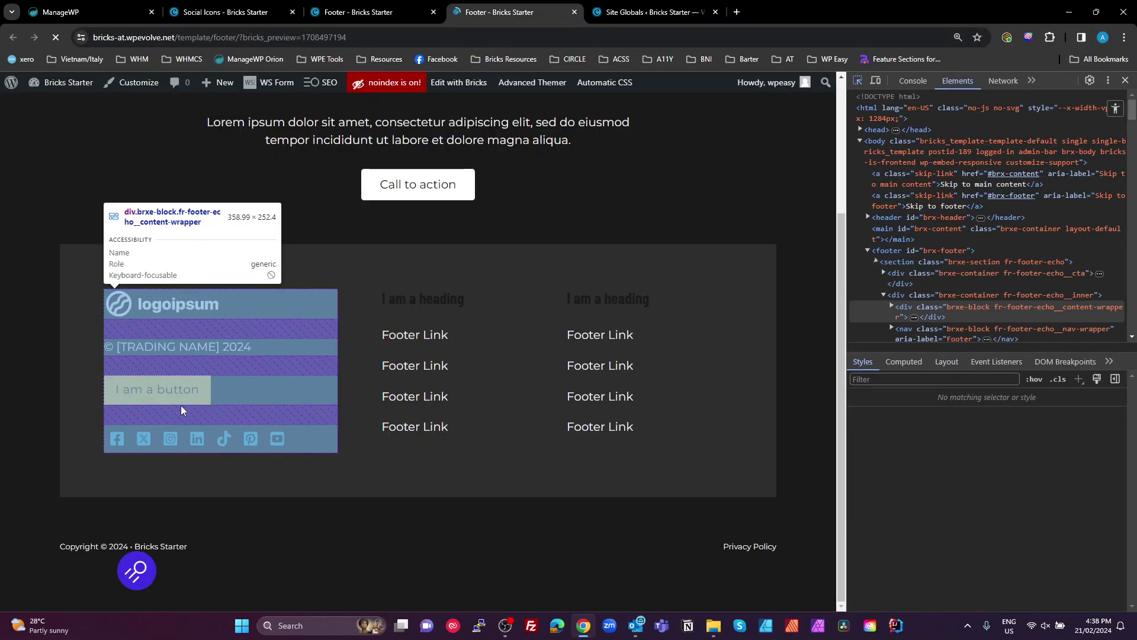
pyautogui.click(123, 448)
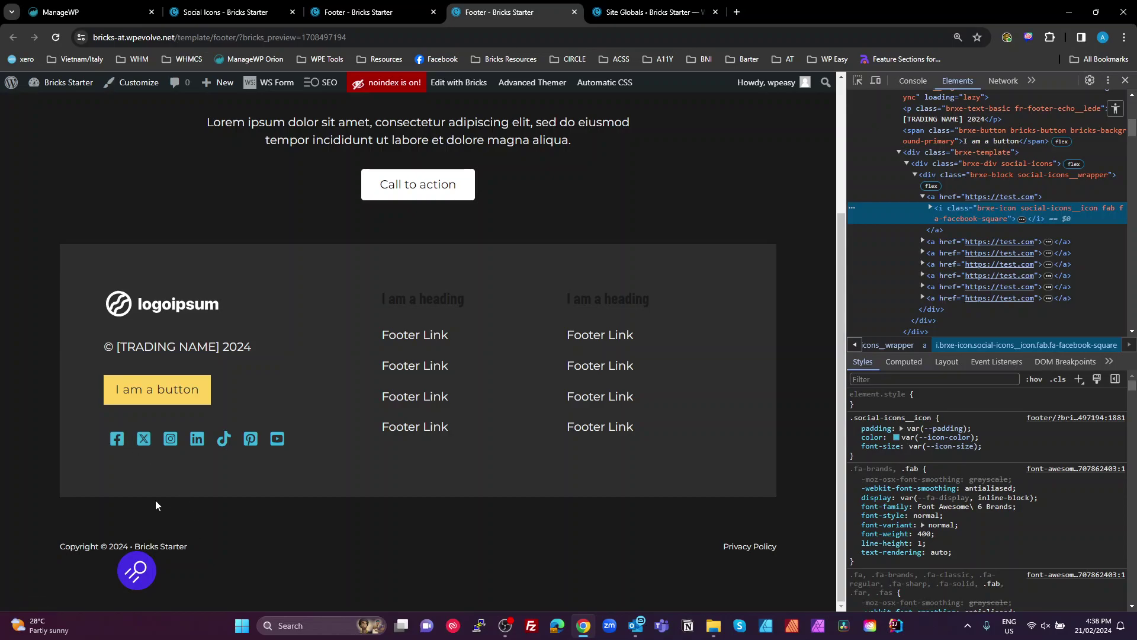
pyautogui.click(859, 82)
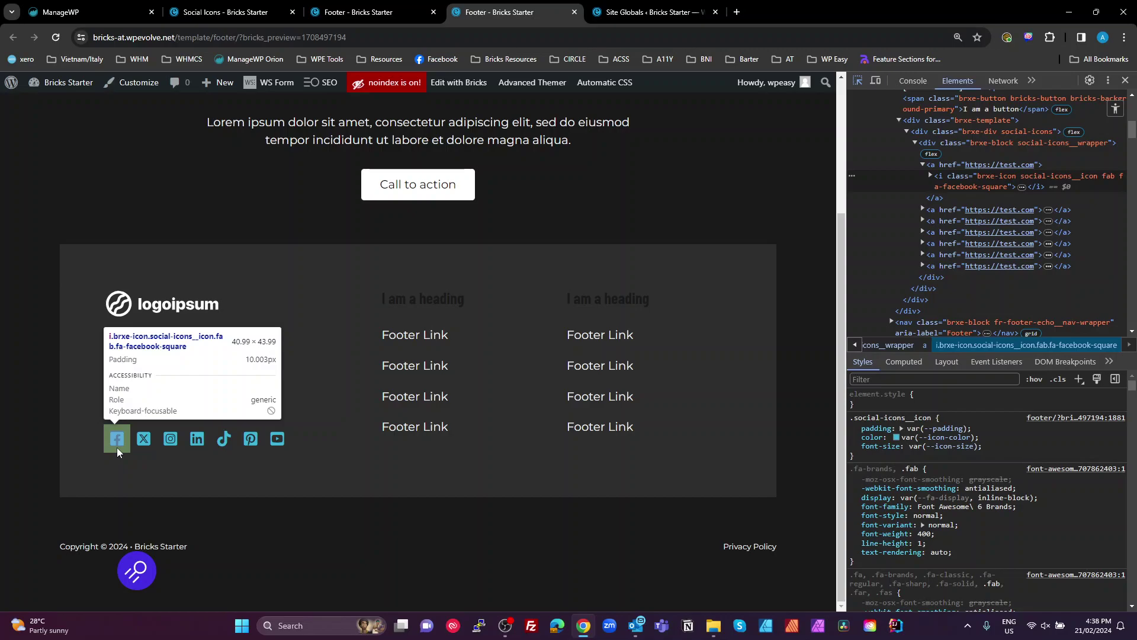
# Apply the .social-icons--size-s class to the Socials element in the builder
pyautogui.click(342, 17)
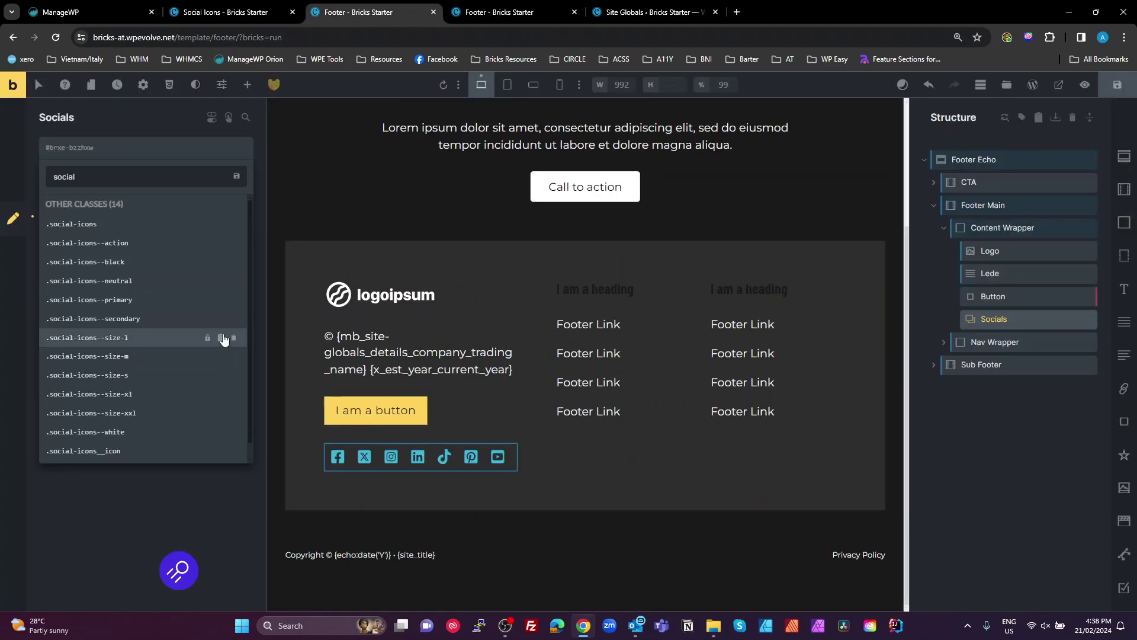
pyautogui.click(141, 375)
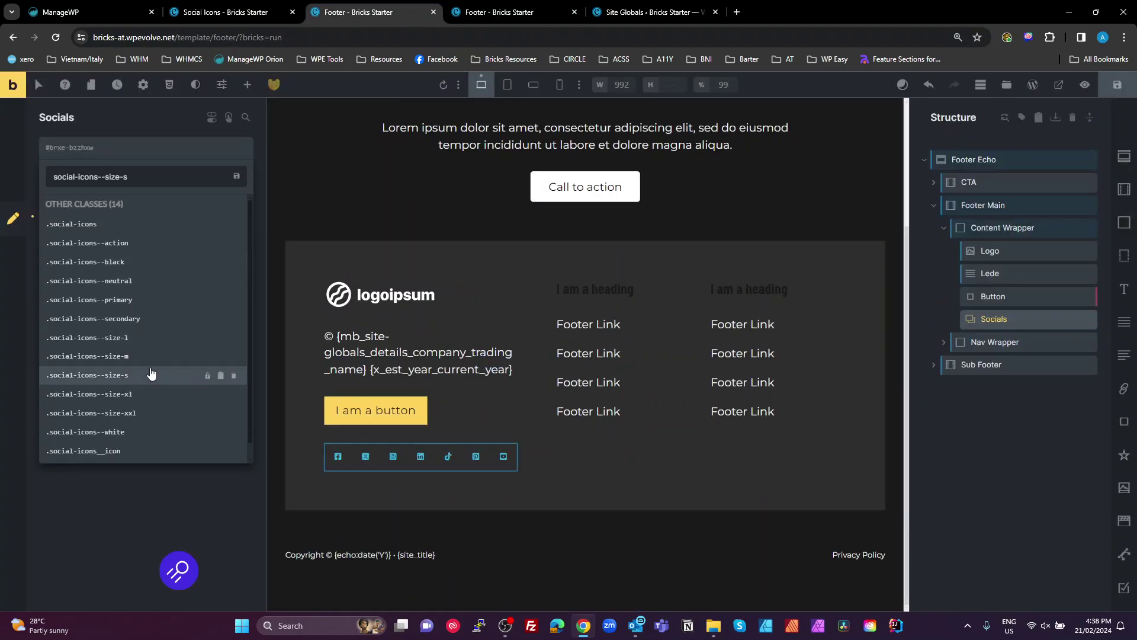
pyautogui.click(914, 176)
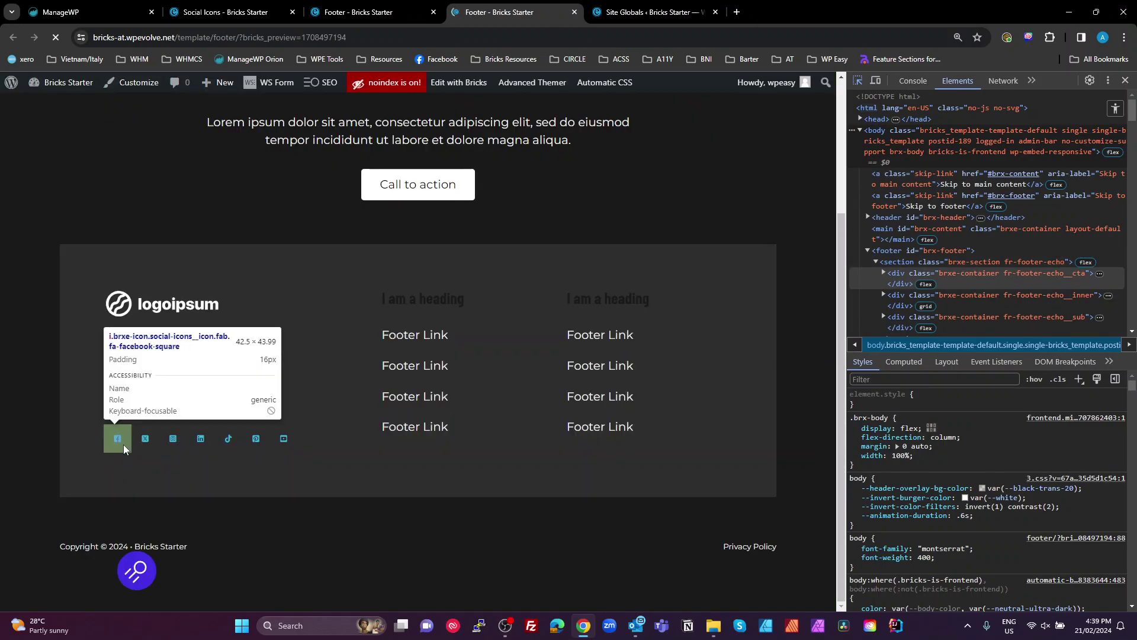
# Inspect the resized Facebook icon, confirming roughly 42.5 × 44 px with 16px padding
pyautogui.click(123, 445)
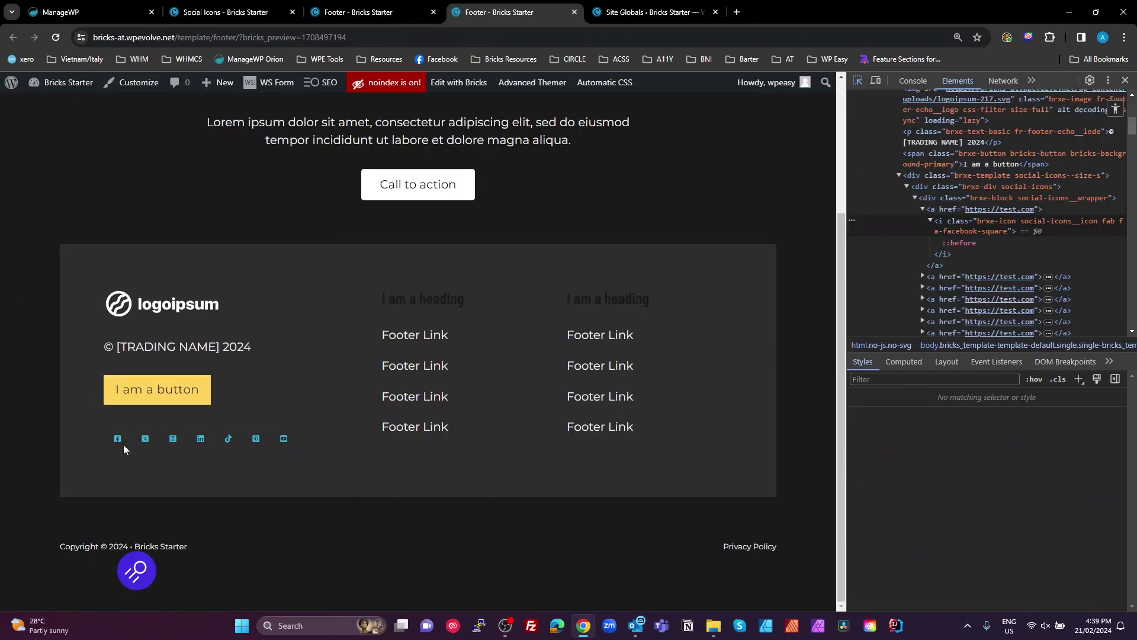
pyautogui.hotkey('ctrl', 'shift', 'c')
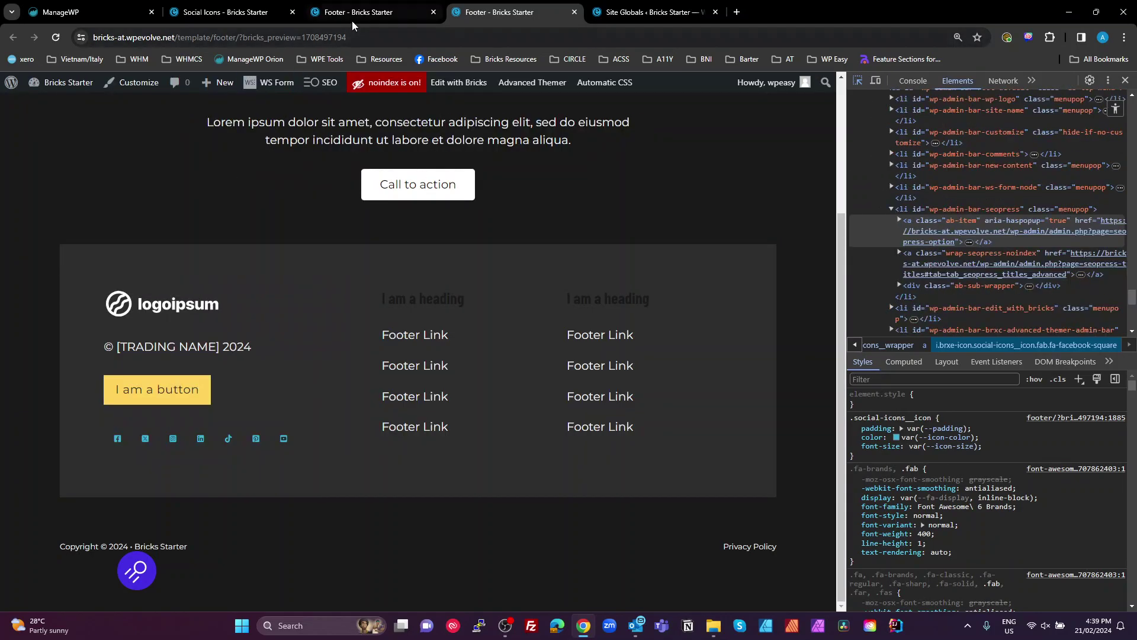
# Remove social-icons--size-s from Socials and open the Social Icons - Bricks Starter template
pyautogui.click(352, 14)
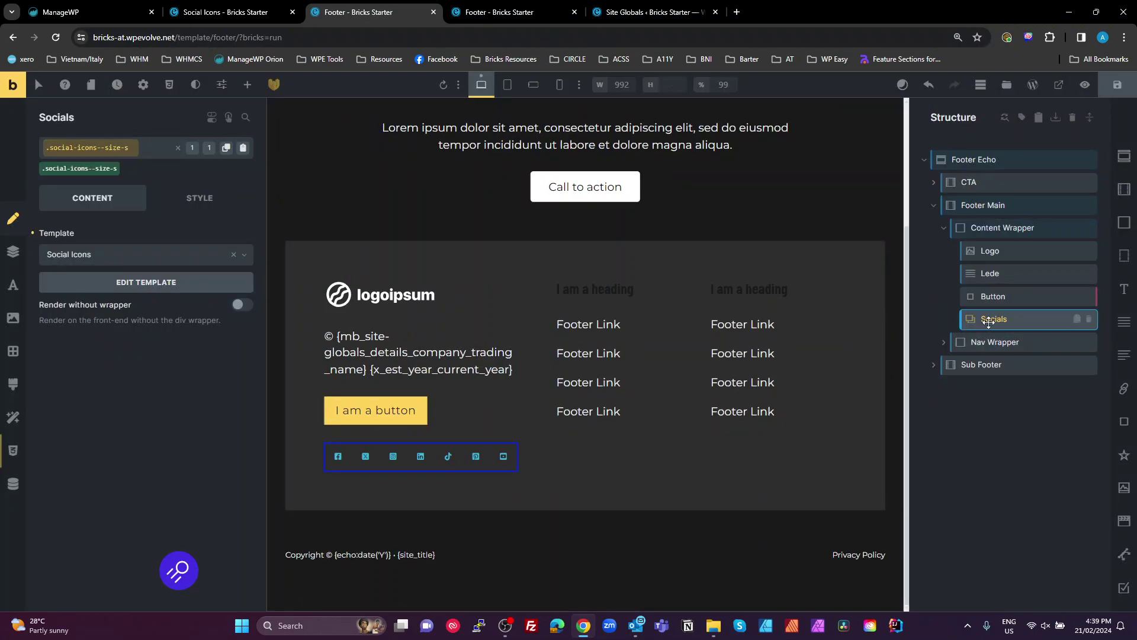
pyautogui.click(120, 162)
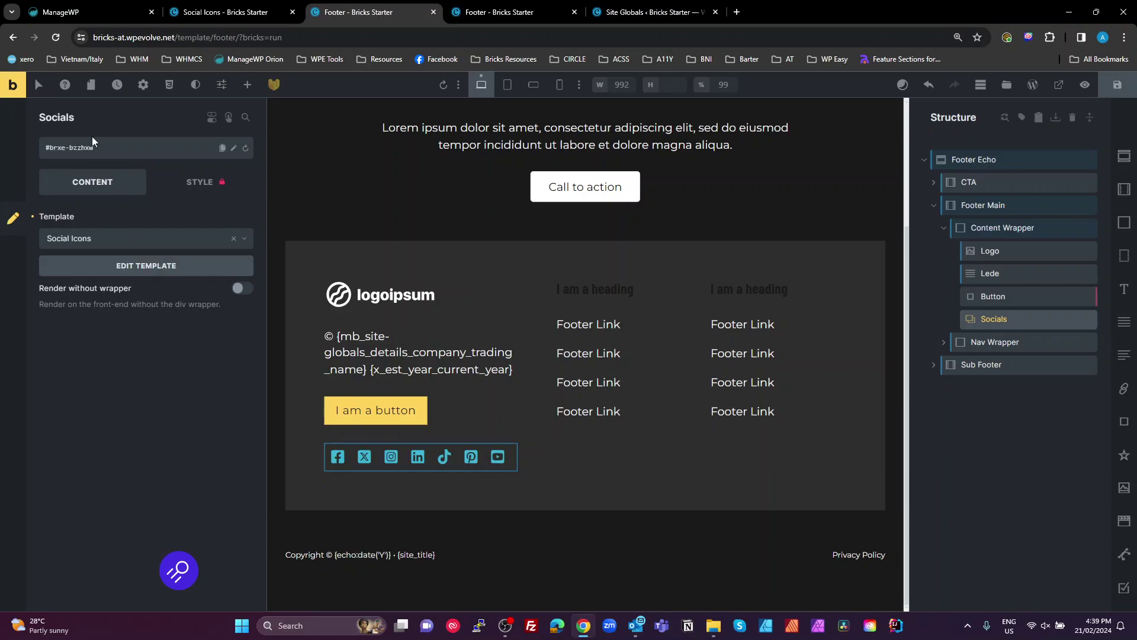
pyautogui.click(240, 11)
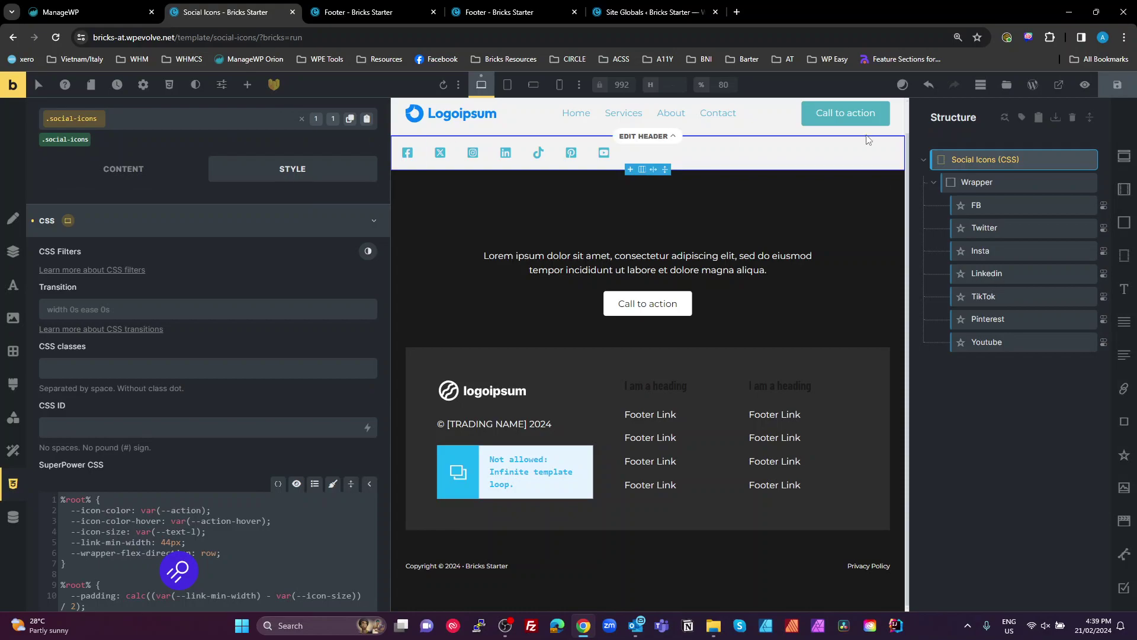
# Check the wrapper and FB icon, then change the wrapper's HTML tag to ul
pyautogui.click(988, 180)
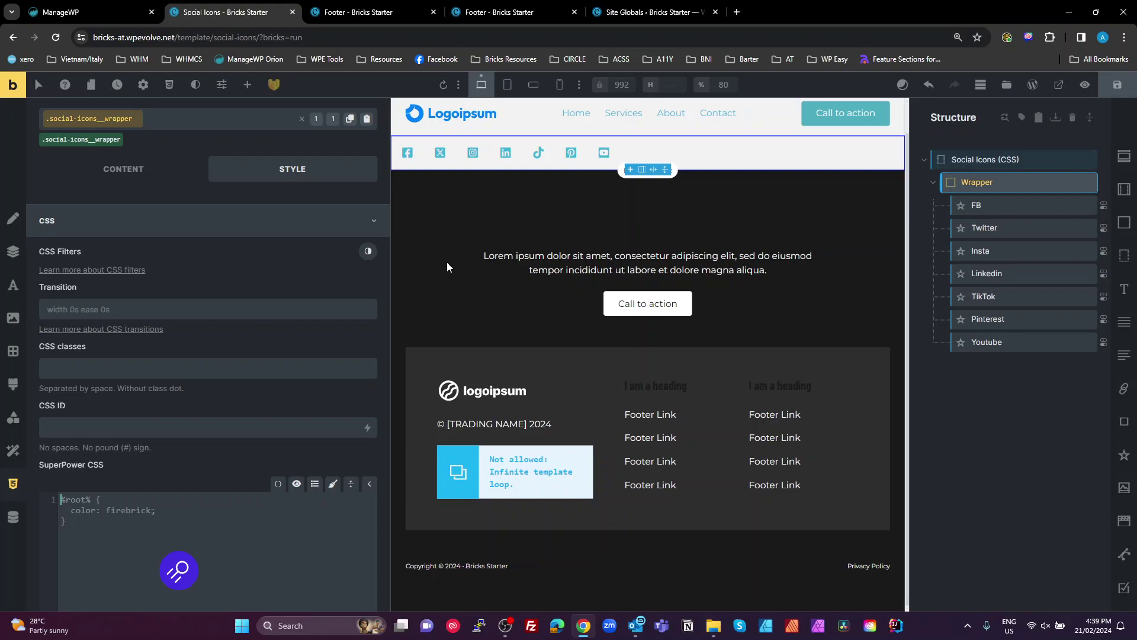
pyautogui.click(1000, 206)
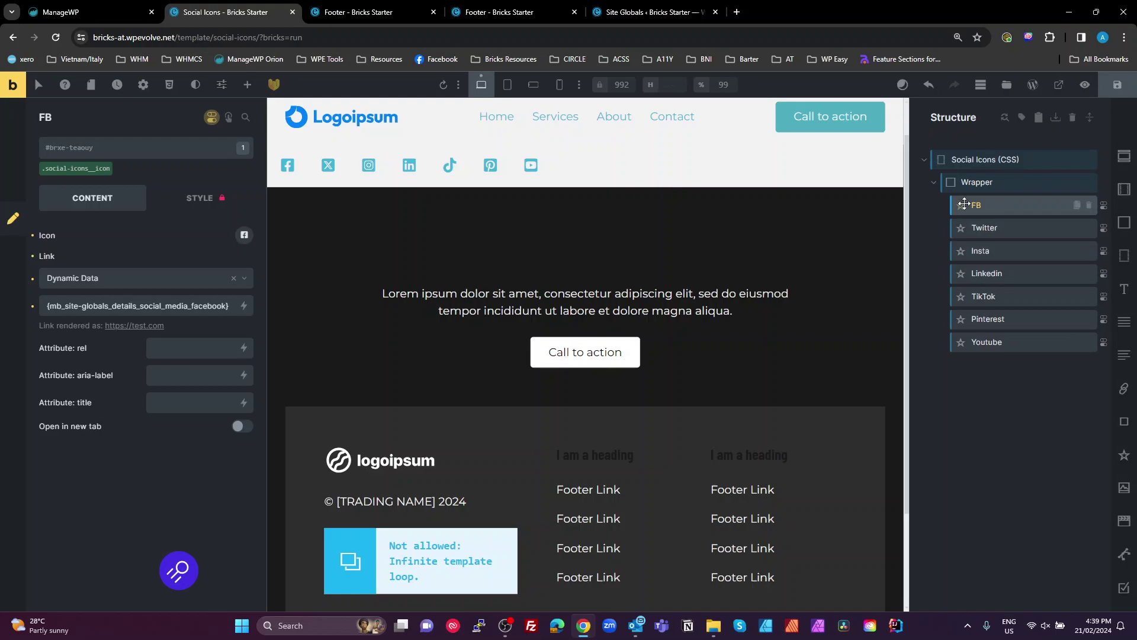
pyautogui.click(954, 181)
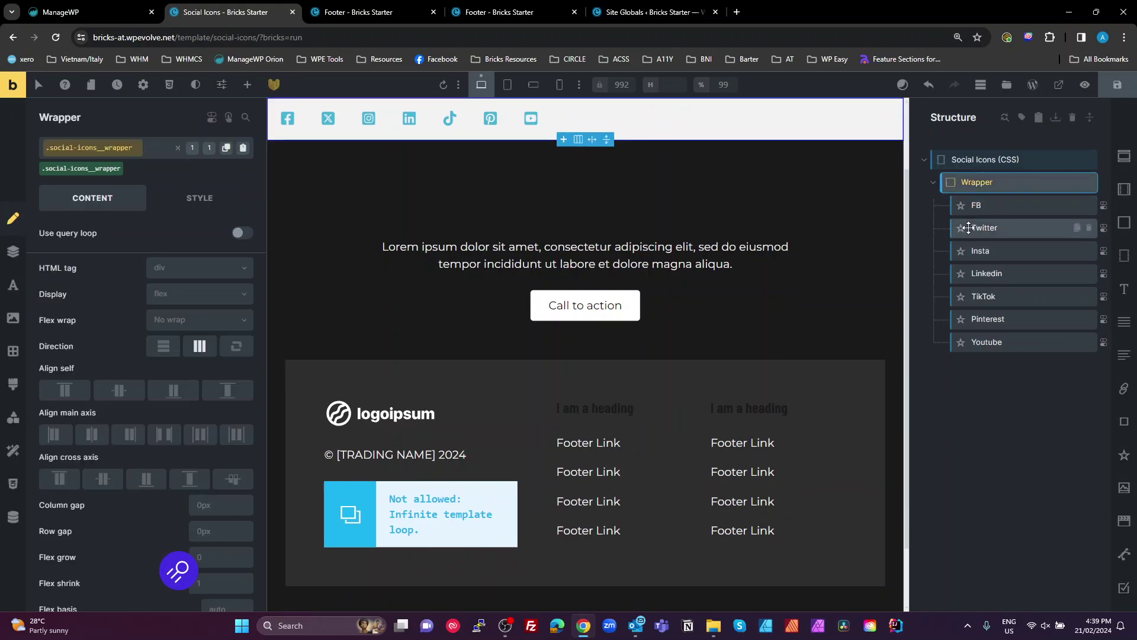
pyautogui.click(188, 273)
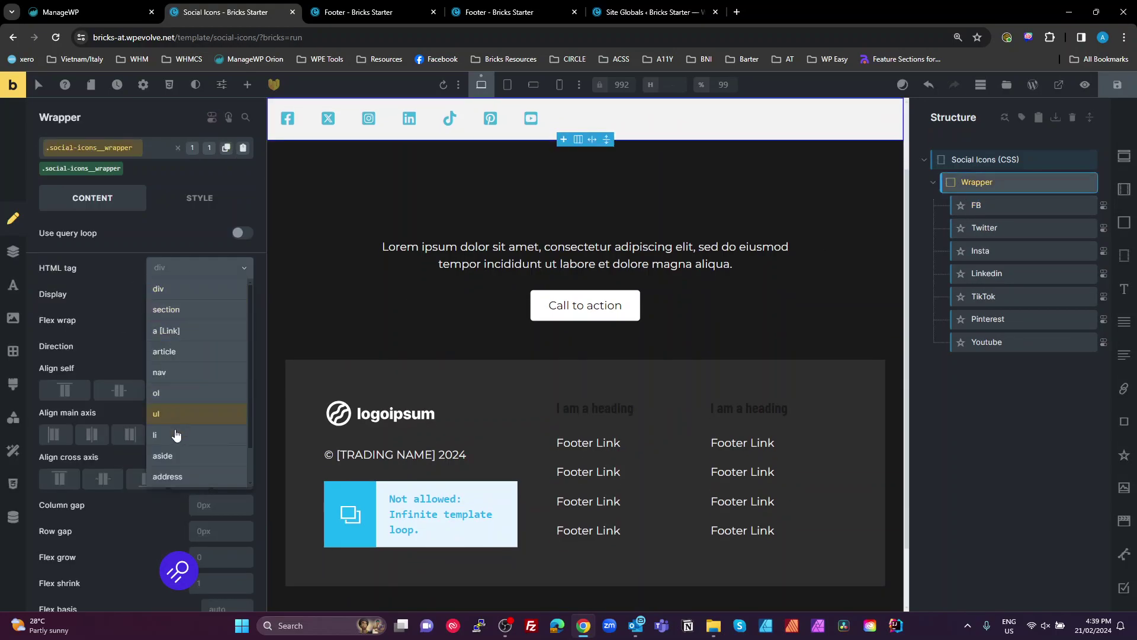
pyautogui.click(157, 414)
# Reselect the wrapper and the FB icon to show its icon and Facebook dynamic link
pyautogui.click(974, 205)
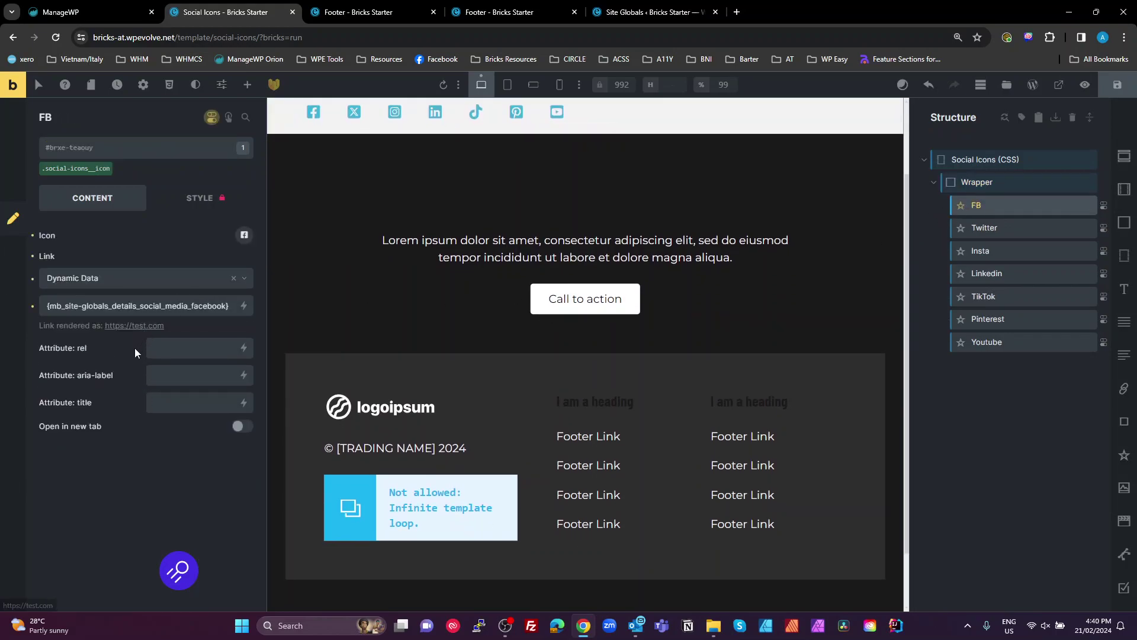
pyautogui.click(973, 184)
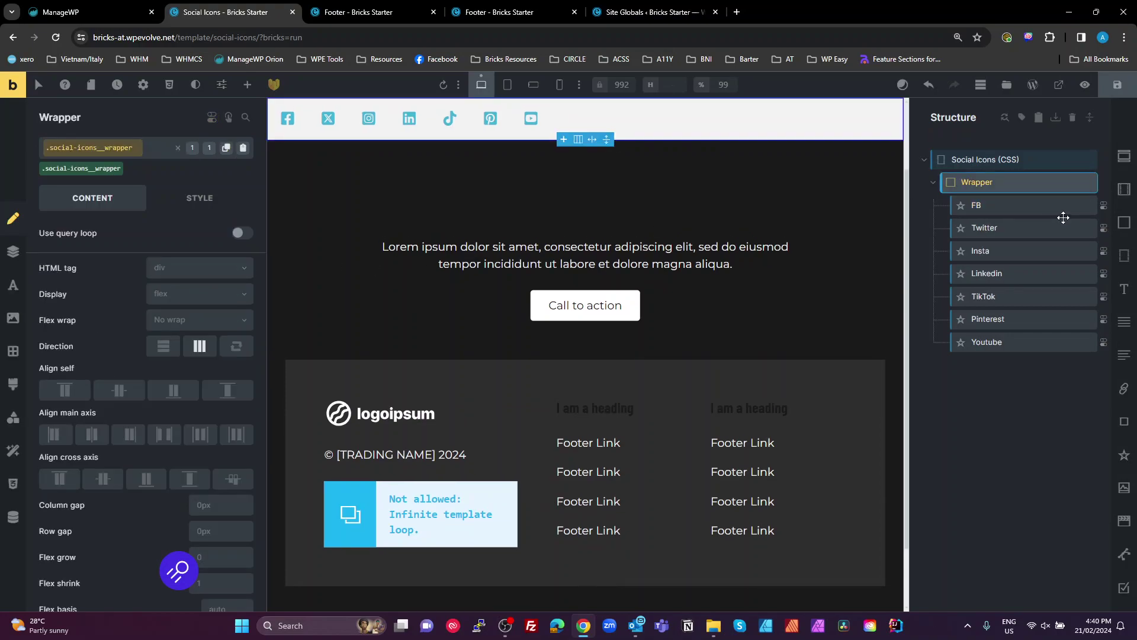
pyautogui.press('Escape')
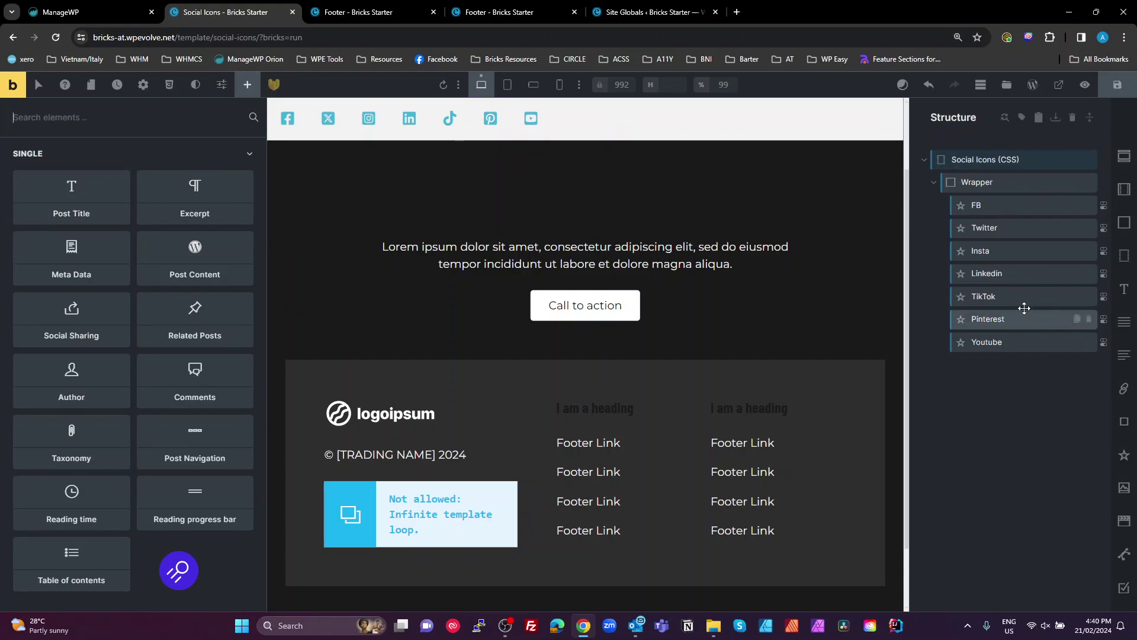
pyautogui.click(997, 182)
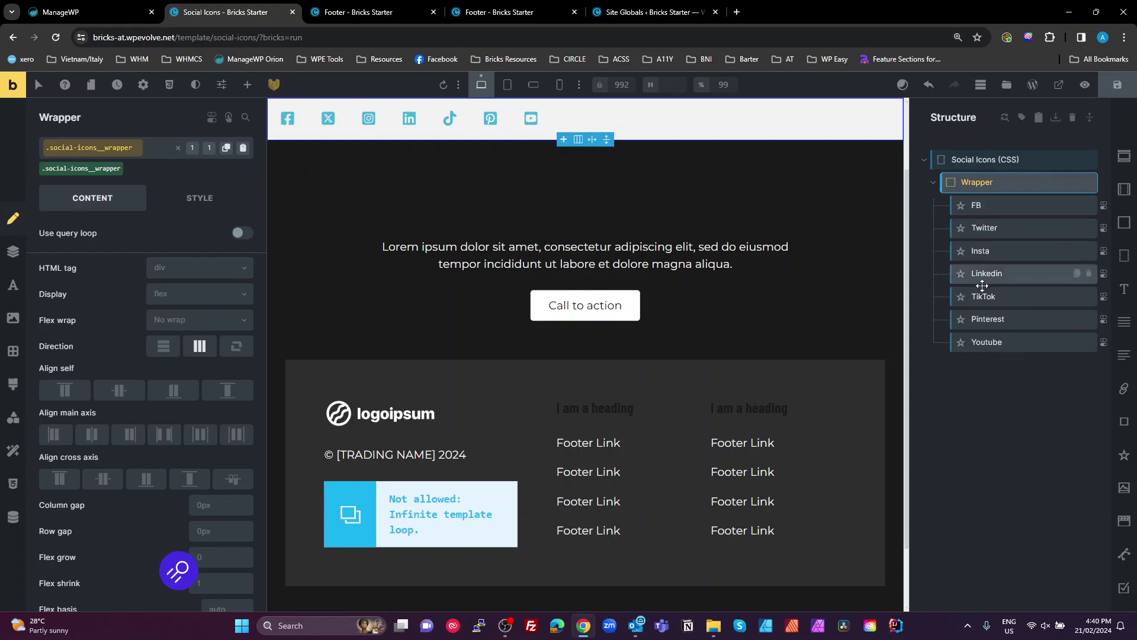
pyautogui.click(981, 205)
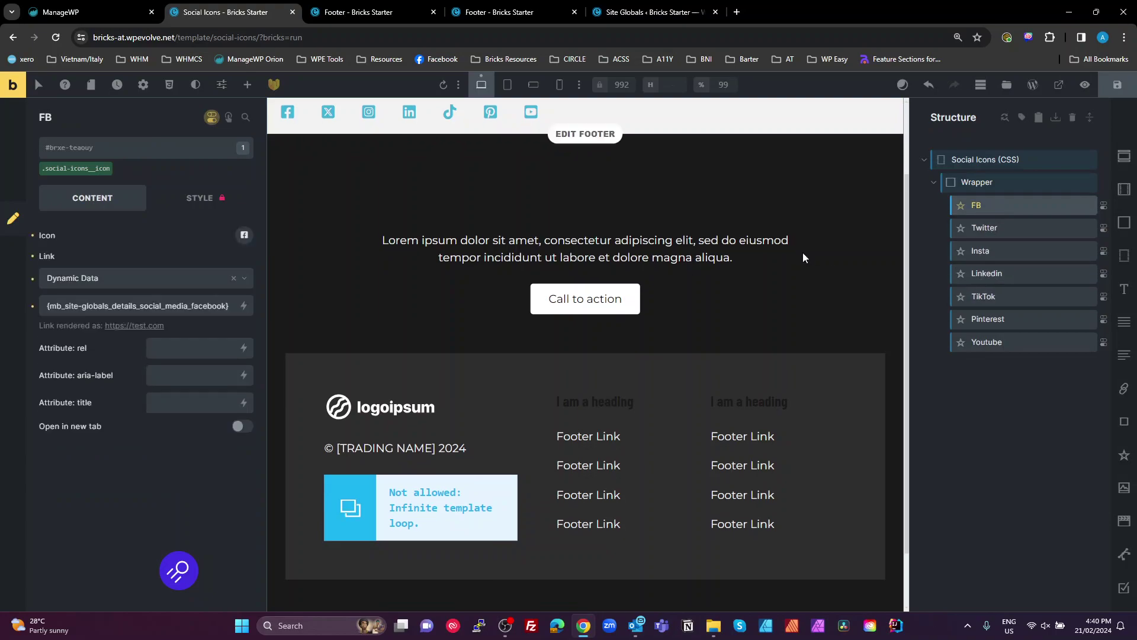
pyautogui.click(243, 236)
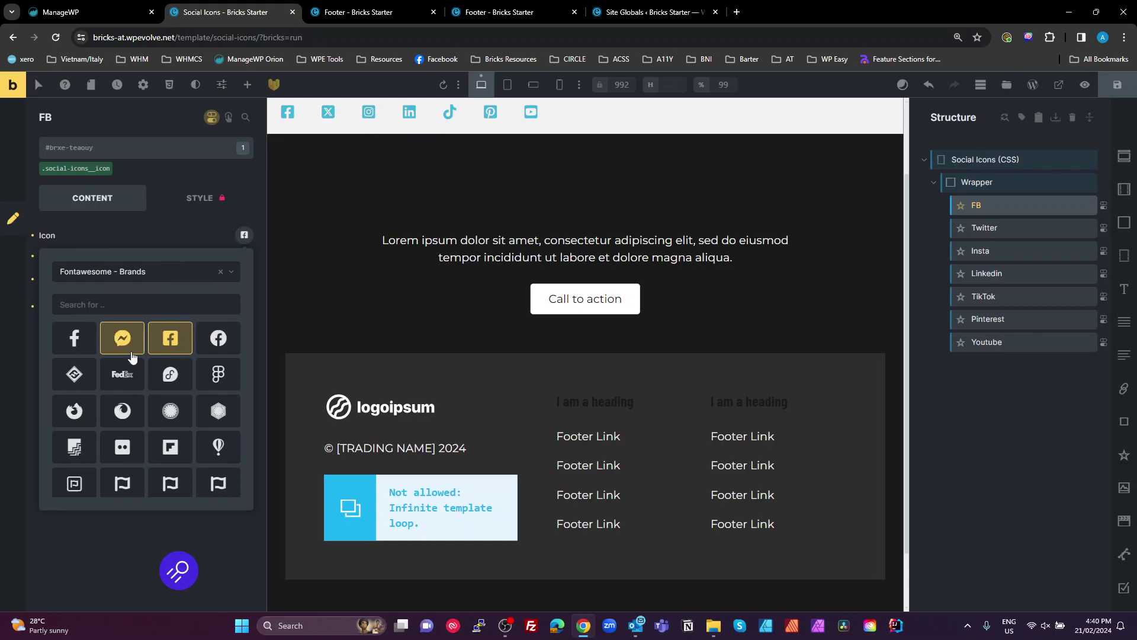
pyautogui.click(256, 210)
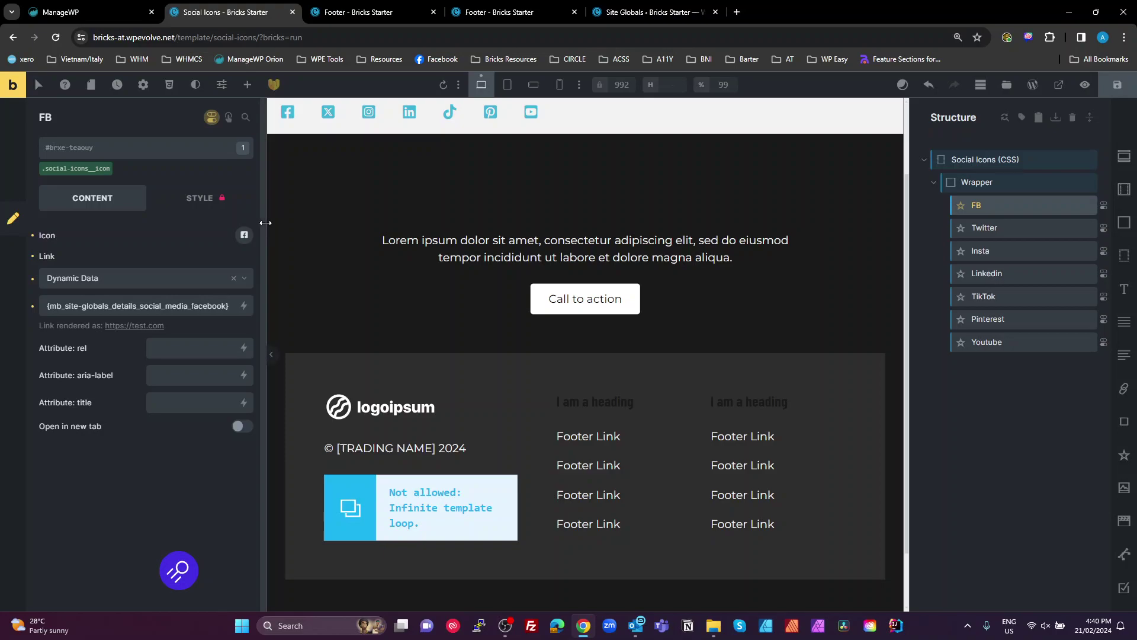
pyautogui.moveTo(229, 309); pyautogui.dragTo(14, 317)
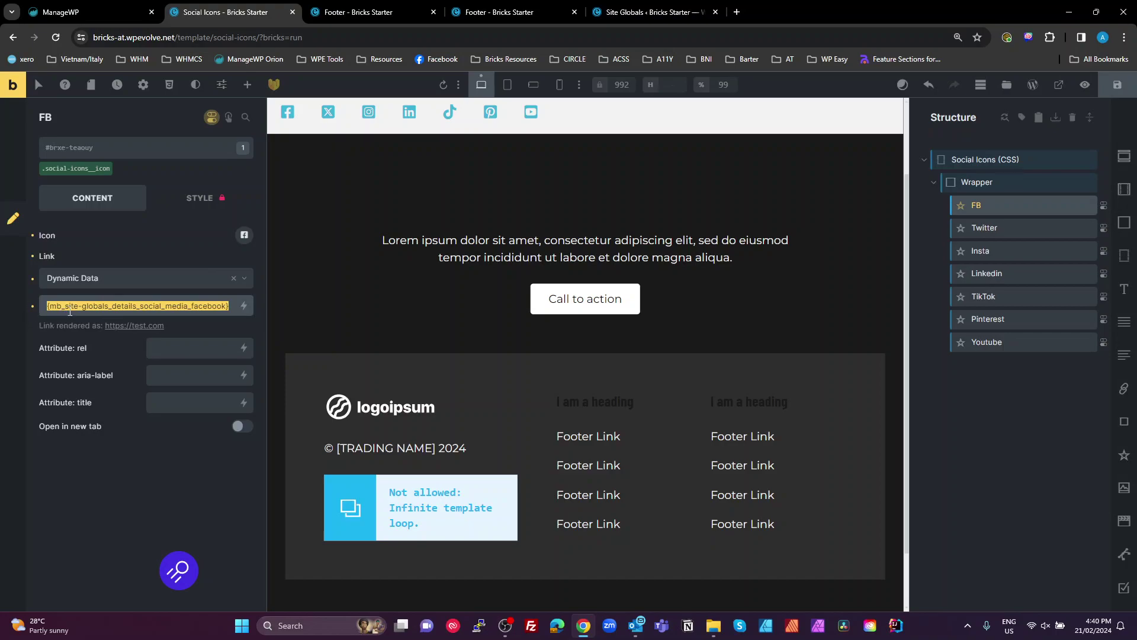
pyautogui.click(645, 11)
pyautogui.click(141, 296)
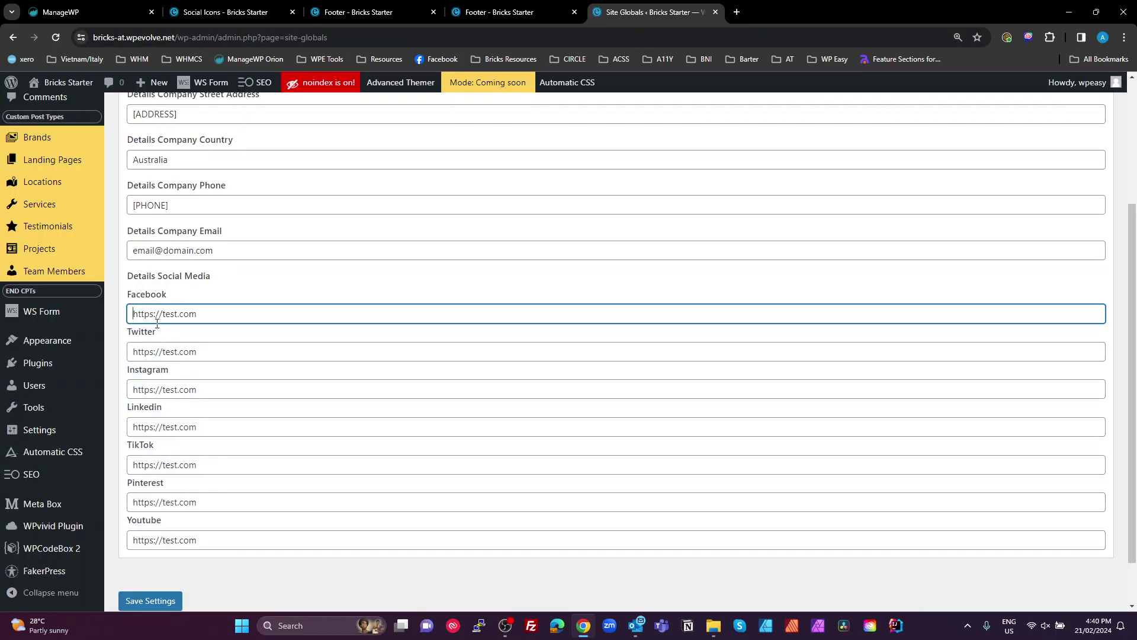
pyautogui.click(214, 317)
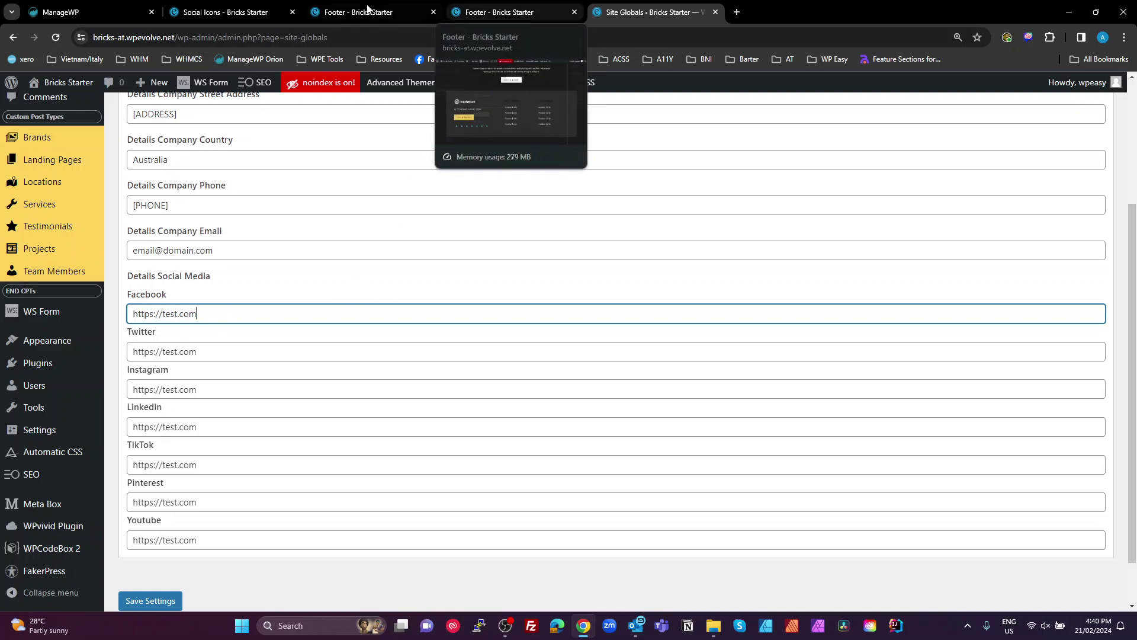
# Give the FB icon a condition: Facebook site-globals dynamic tag != empty value
pyautogui.click(203, 12)
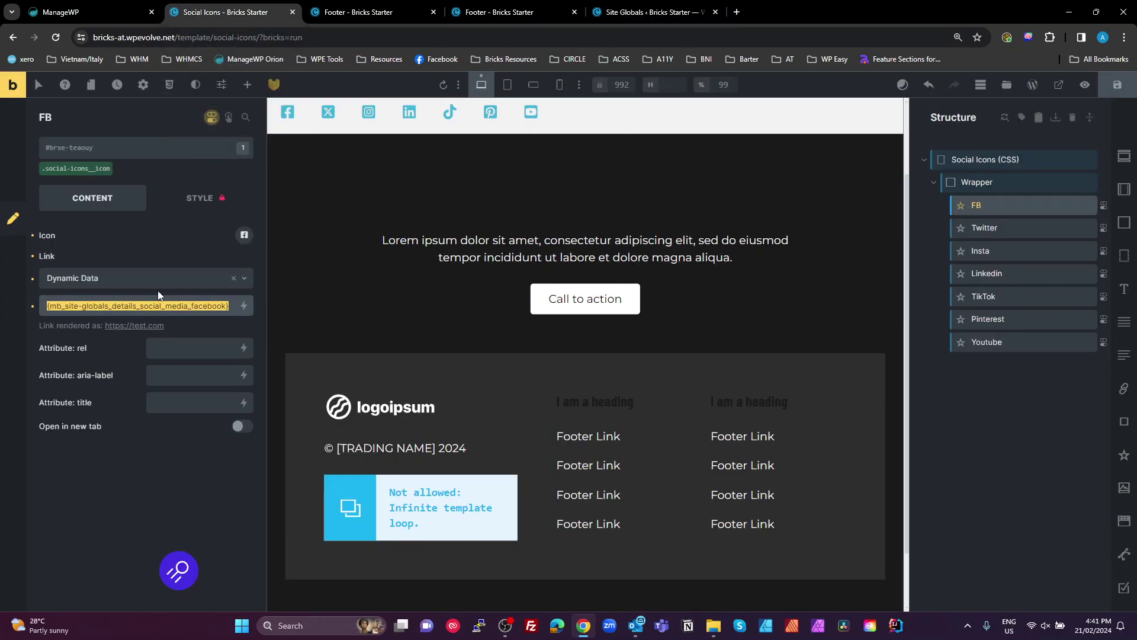
pyautogui.click(228, 304)
pyautogui.tripleClick(229, 303)
pyautogui.click(212, 120)
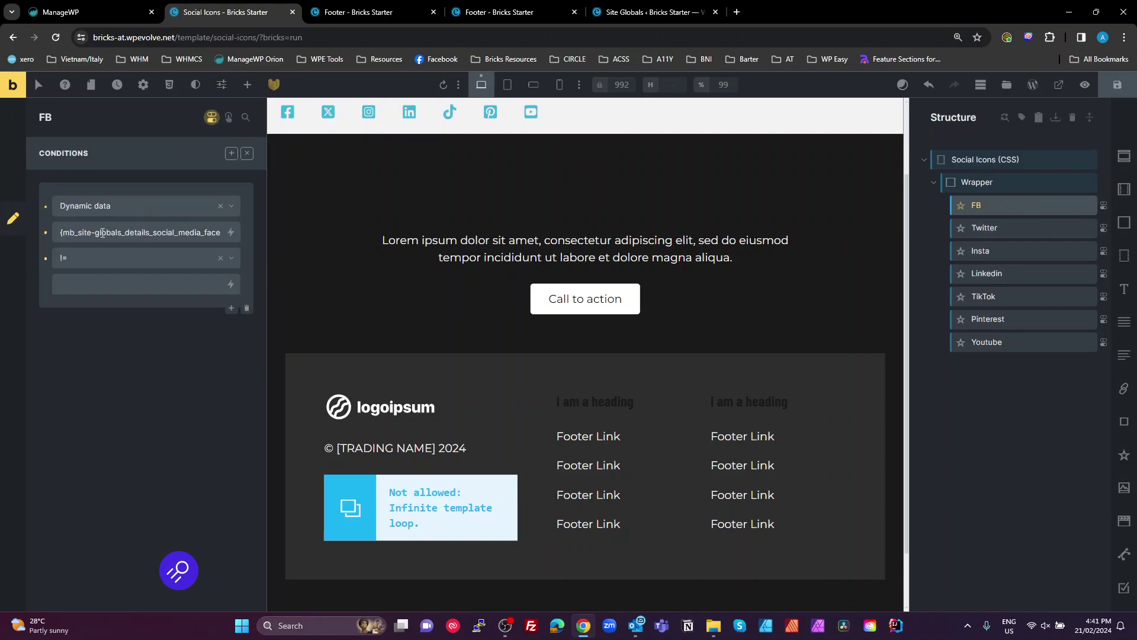
pyautogui.moveTo(60, 233); pyautogui.dragTo(220, 233)
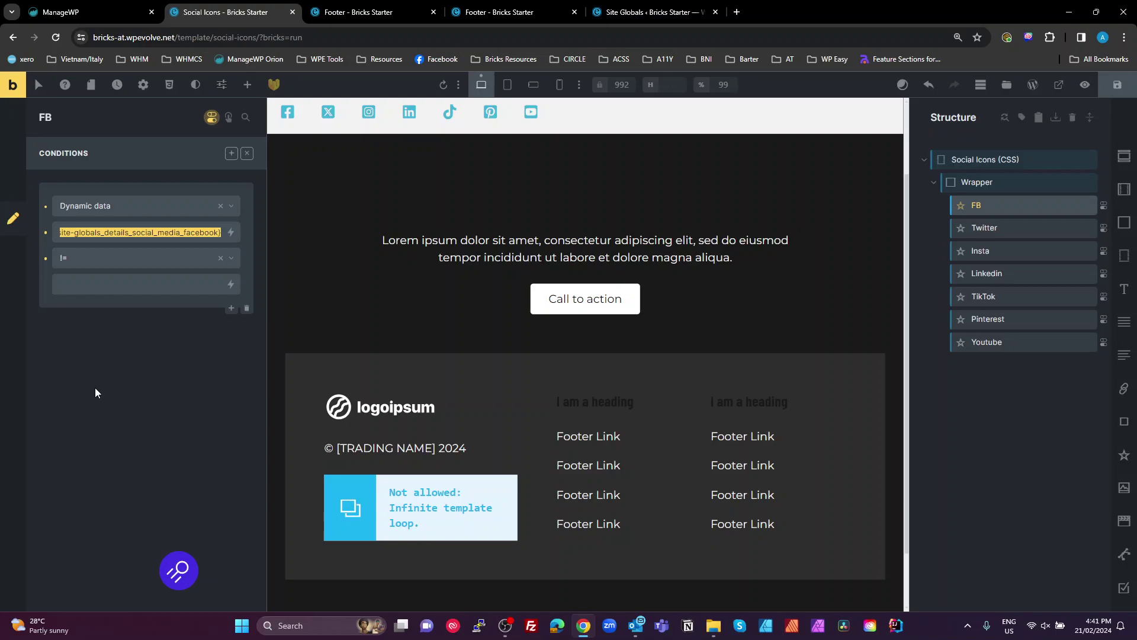
pyautogui.click(646, 12)
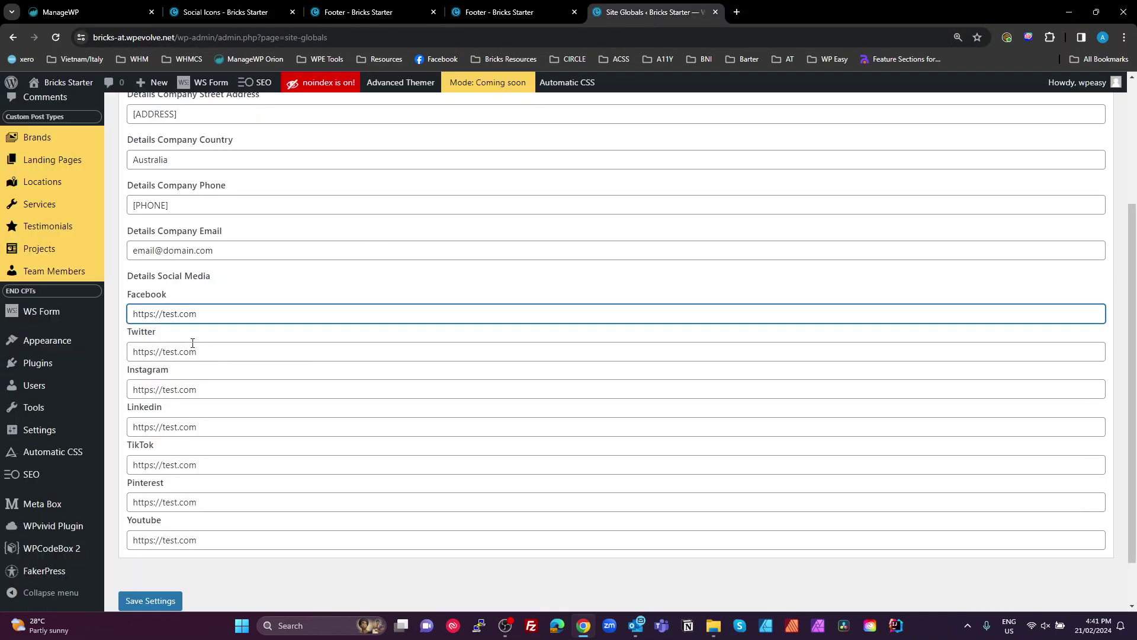
pyautogui.click(228, 12)
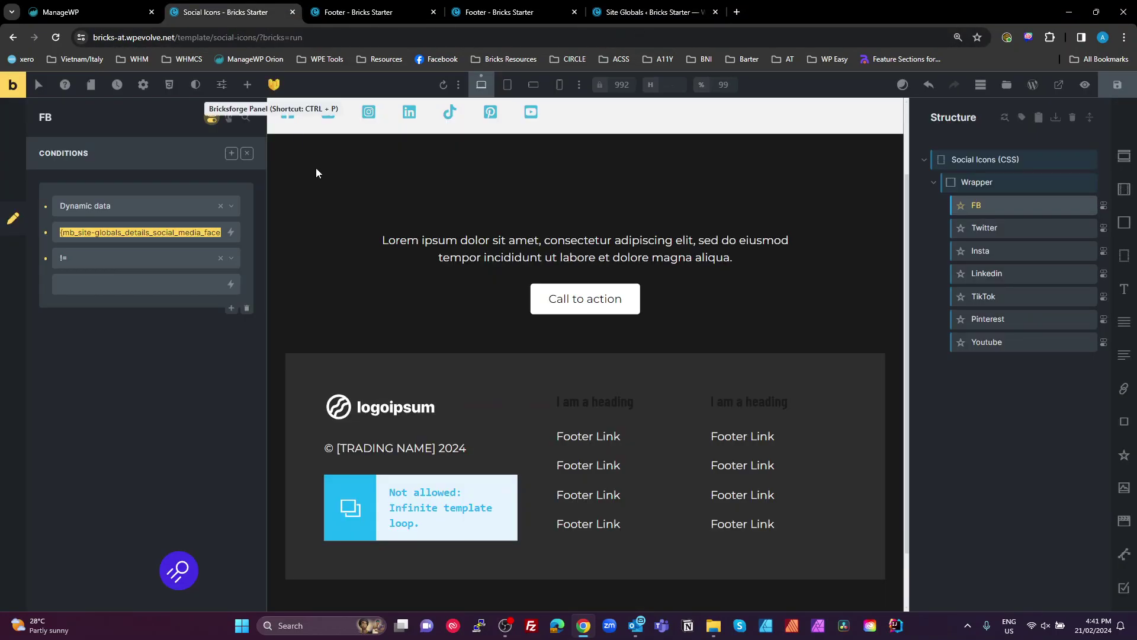
# Select the Social Icons (CSS) element and expand its CSS section
pyautogui.click(975, 376)
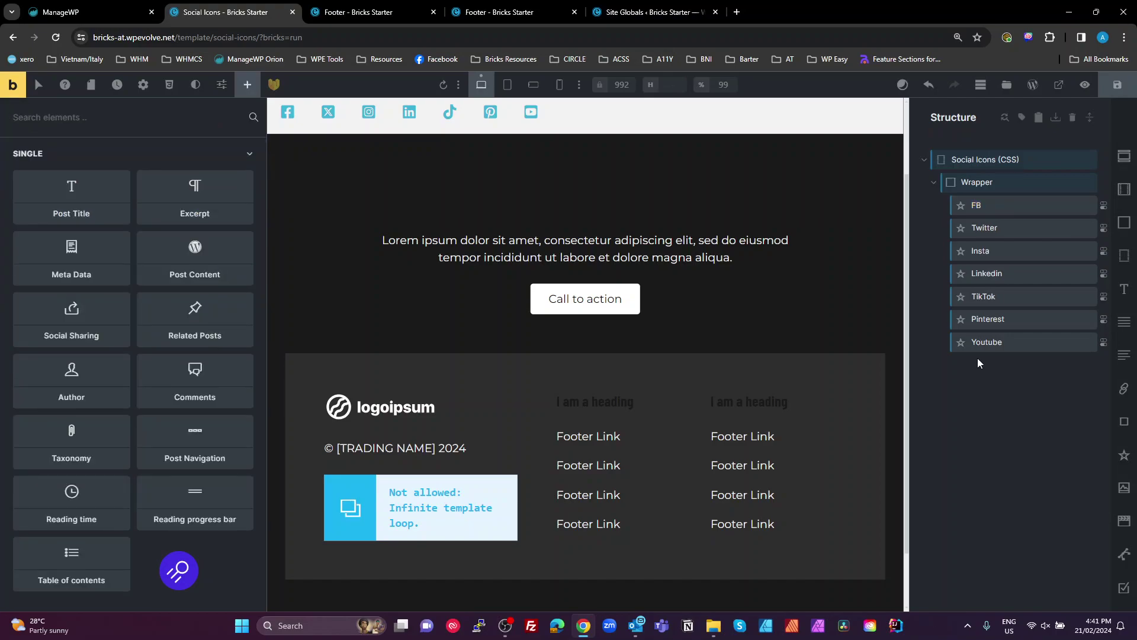
pyautogui.click(995, 160)
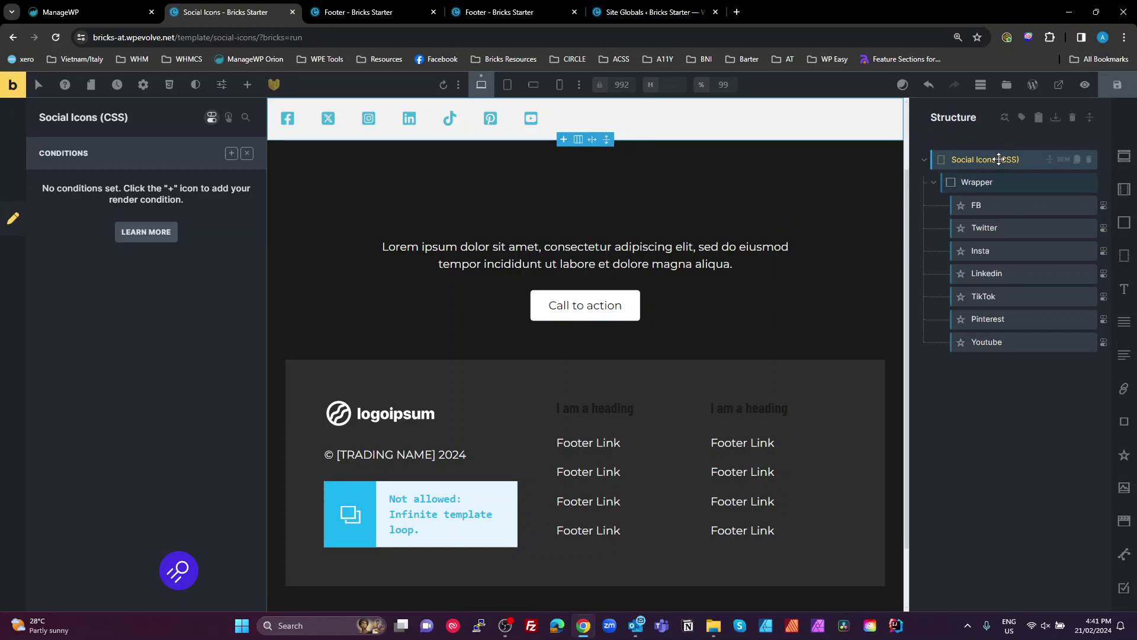
pyautogui.click(247, 153)
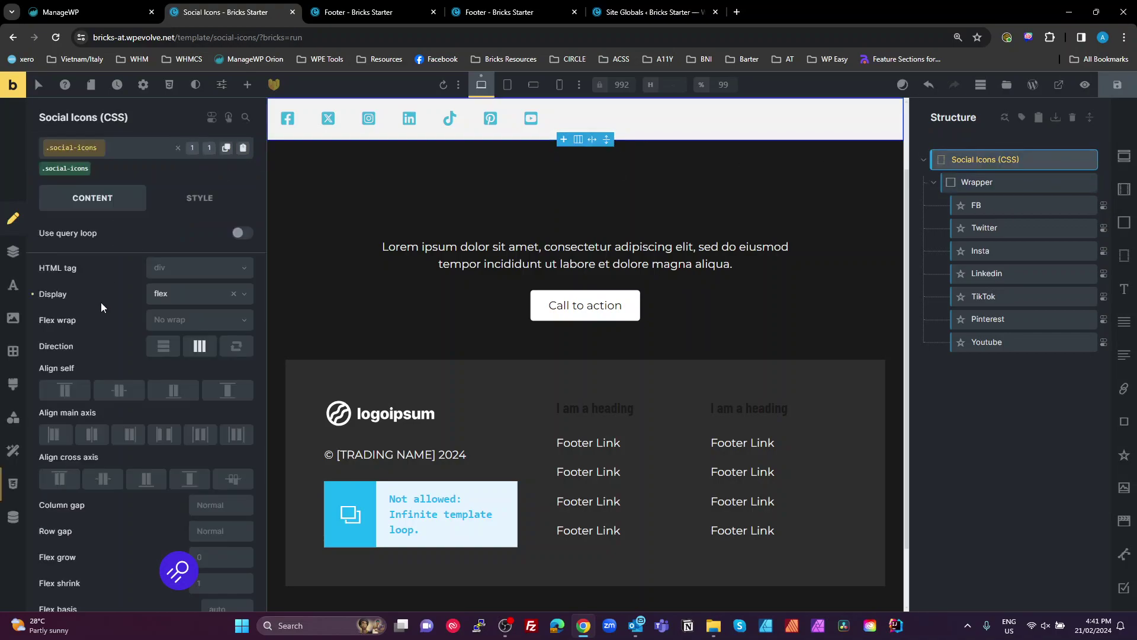
pyautogui.click(16, 488)
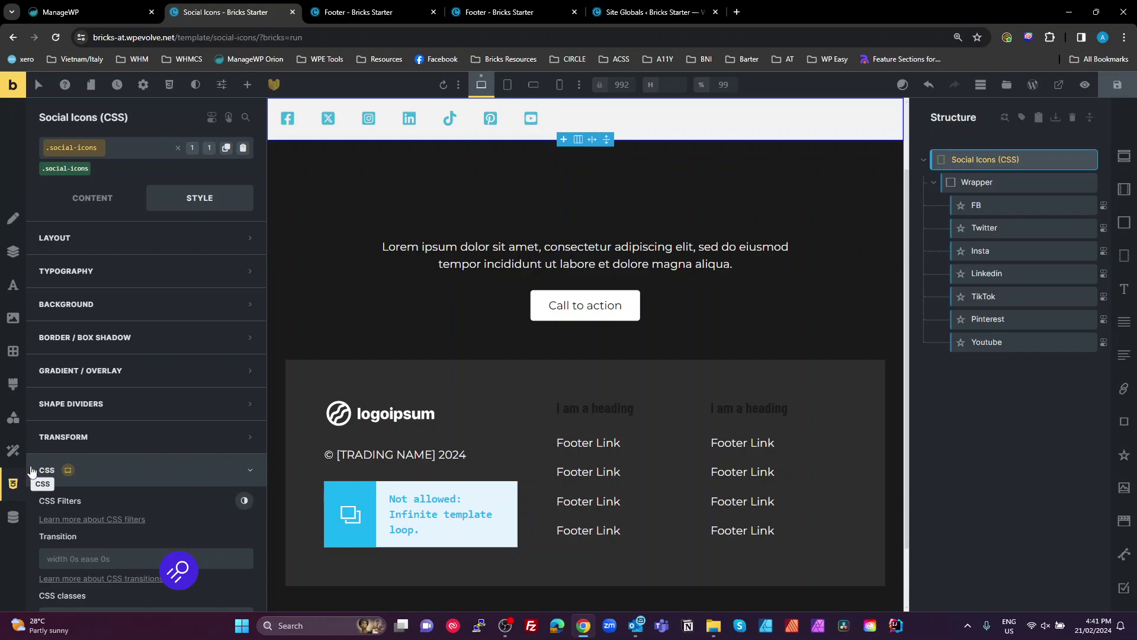
pyautogui.click(106, 472)
pyautogui.click(107, 476)
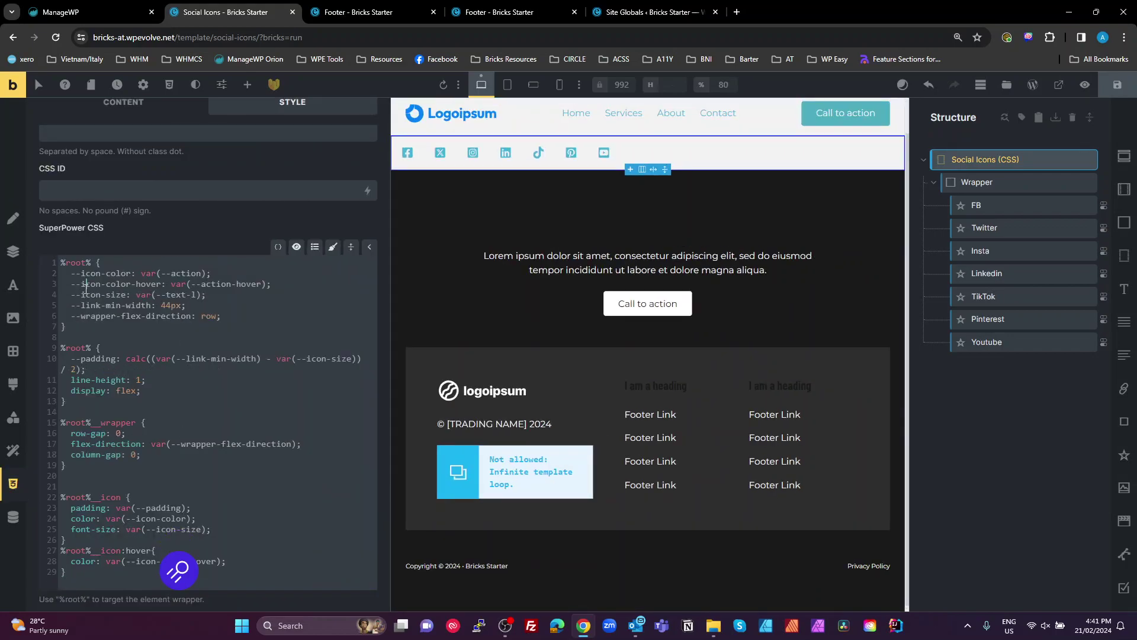
# Highlight the root variables, --icon-size and the 44px --link-min-width in the custom CSS
pyautogui.click(256, 312)
pyautogui.moveTo(256, 313); pyautogui.dragTo(60, 273)
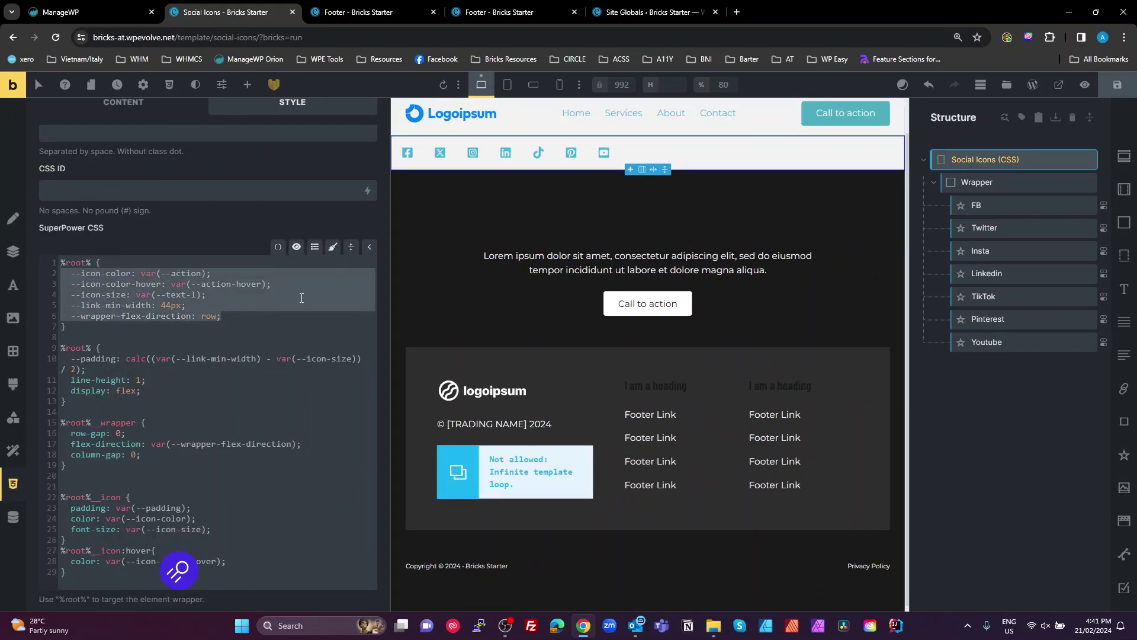
pyautogui.click(256, 322)
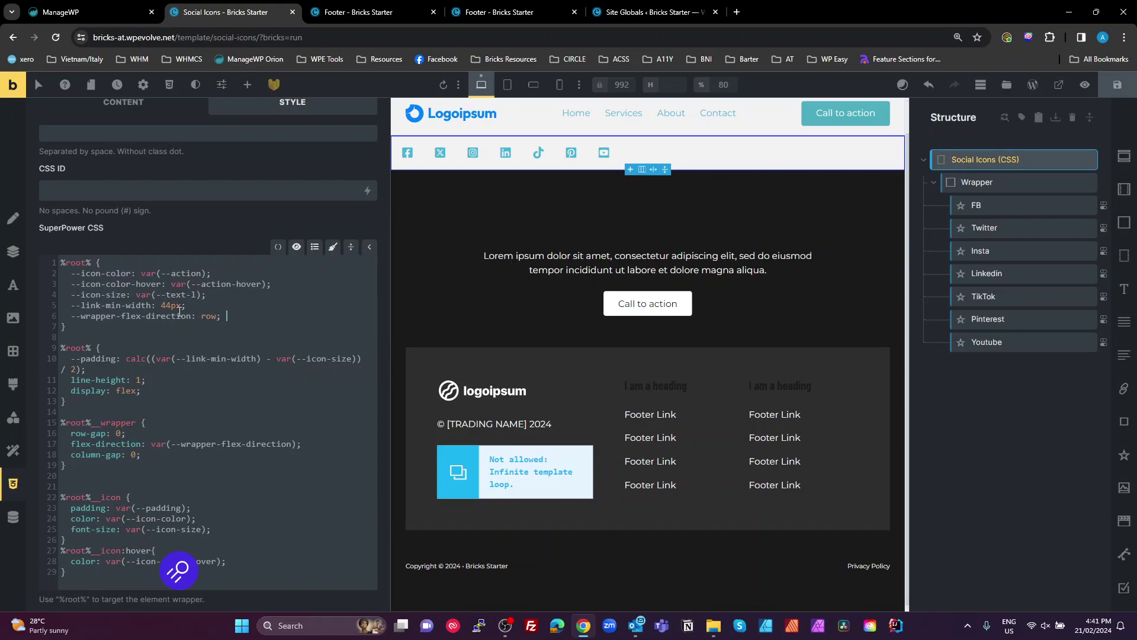
pyautogui.moveTo(196, 305); pyautogui.dragTo(73, 296)
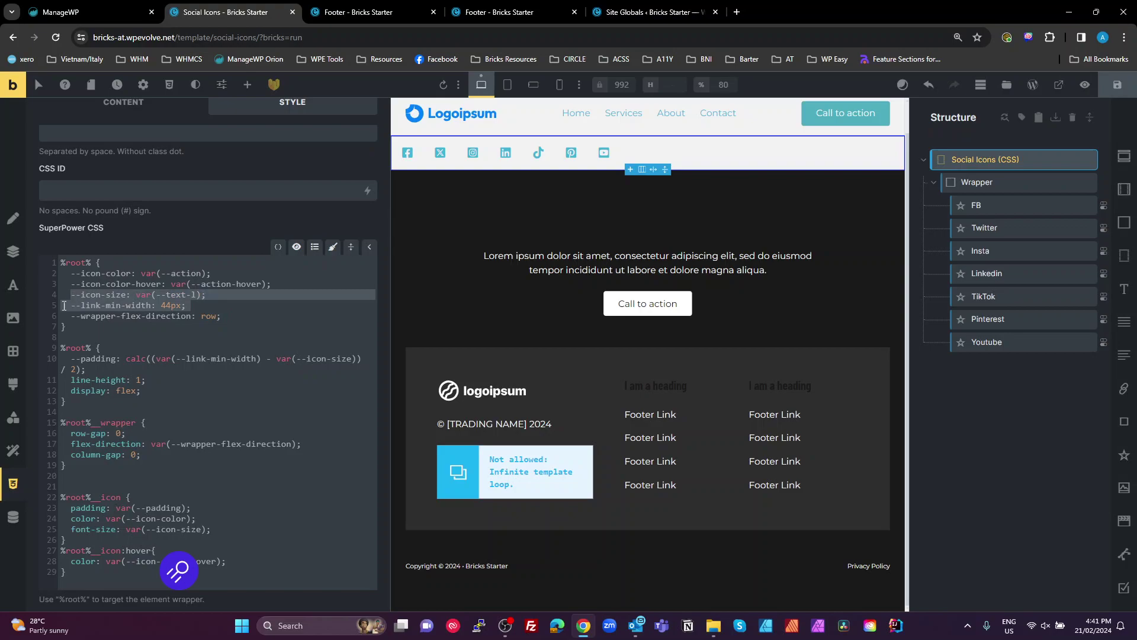
pyautogui.doubleClick(112, 306)
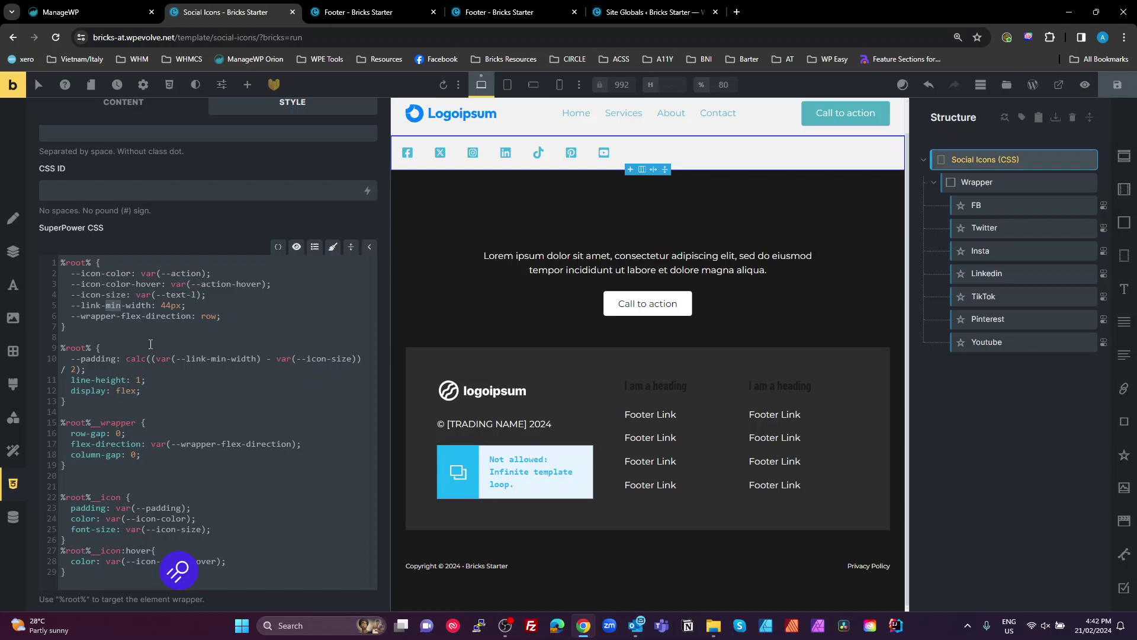
pyautogui.click(169, 309)
pyautogui.moveTo(161, 307); pyautogui.dragTo(170, 306)
pyautogui.click(174, 307)
pyautogui.moveTo(196, 295); pyautogui.dragTo(156, 300)
pyautogui.click(195, 294)
pyautogui.click(164, 305)
pyautogui.doubleClick(95, 359)
pyautogui.click(189, 373)
pyautogui.moveTo(154, 359); pyautogui.dragTo(267, 359)
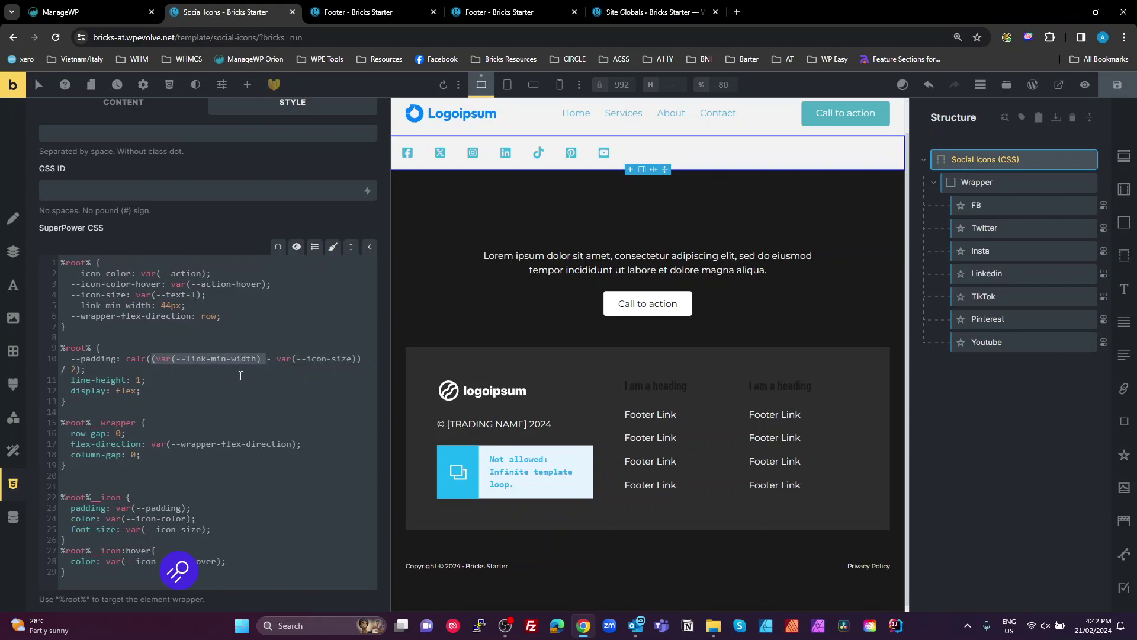
pyautogui.click(299, 368)
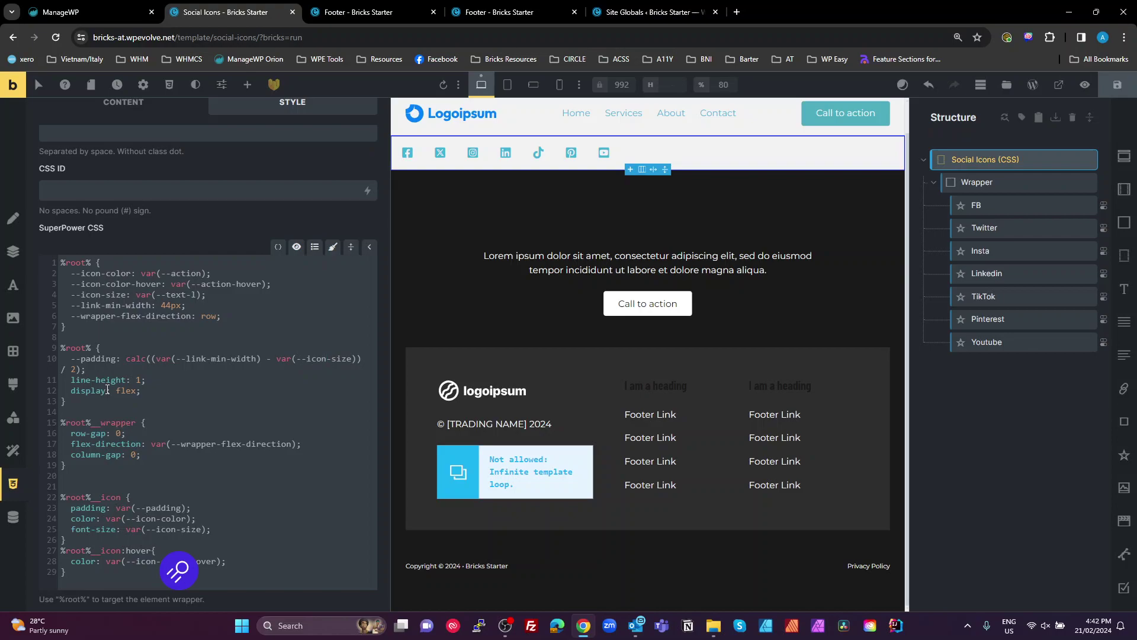
pyautogui.click(148, 382)
pyautogui.moveTo(148, 395); pyautogui.dragTo(74, 394)
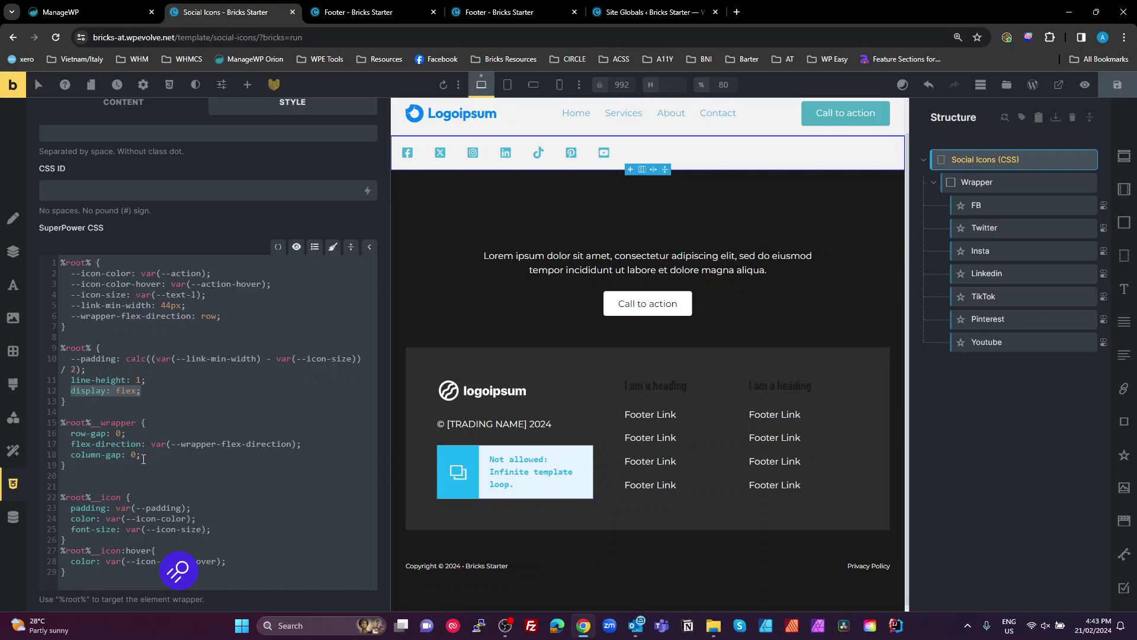
pyautogui.click(304, 444)
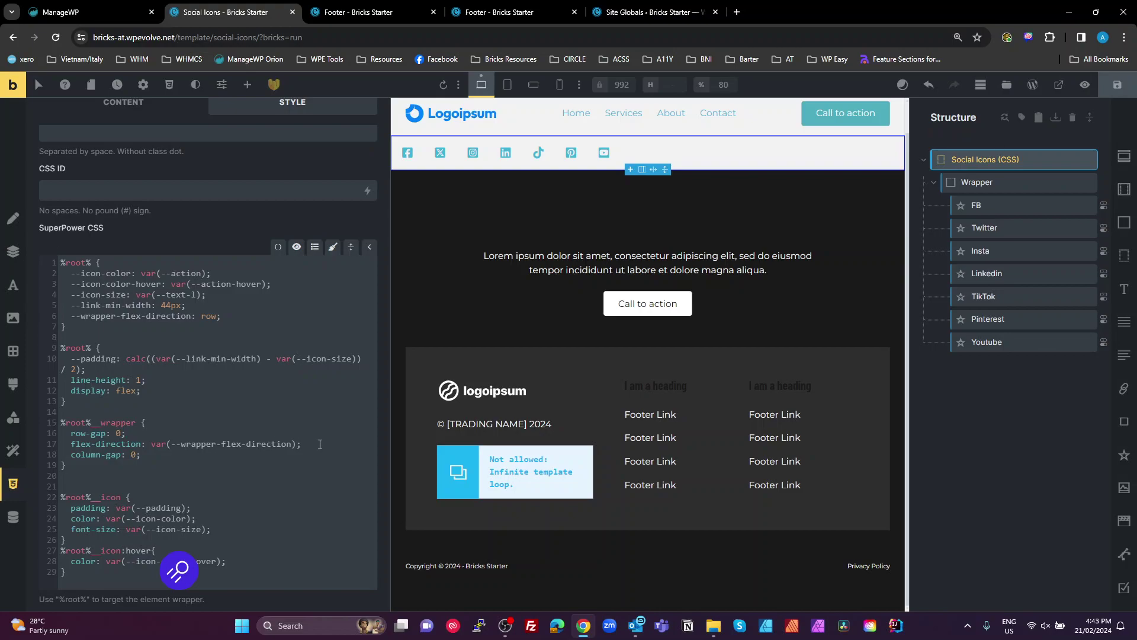
pyautogui.moveTo(303, 443); pyautogui.dragTo(148, 459)
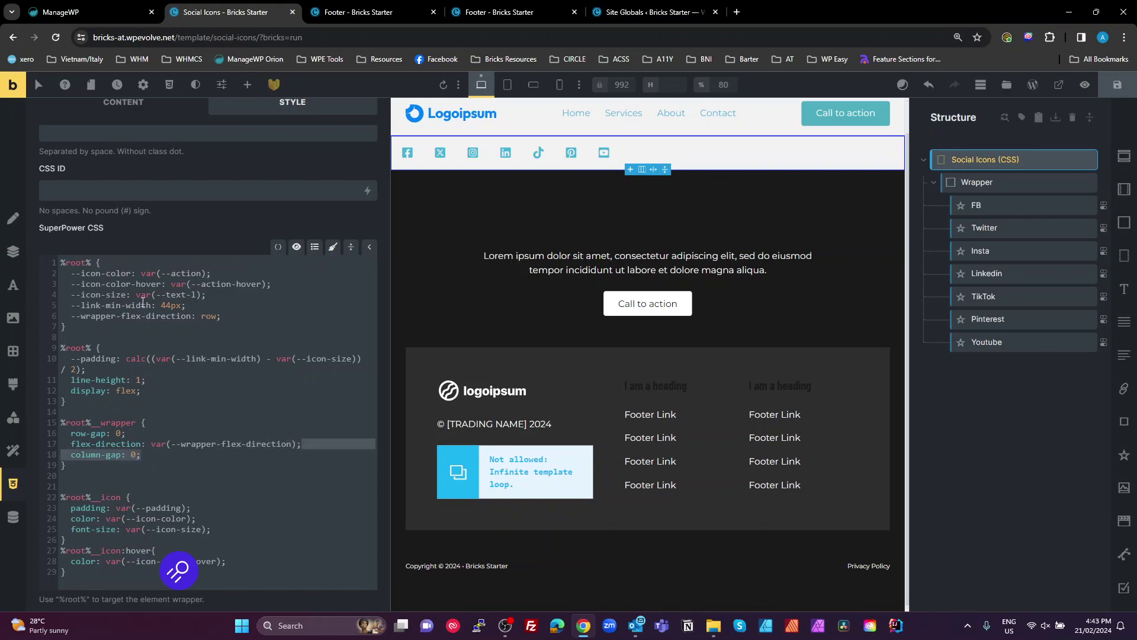
pyautogui.doubleClick(210, 316)
pyautogui.press('BackSpace')
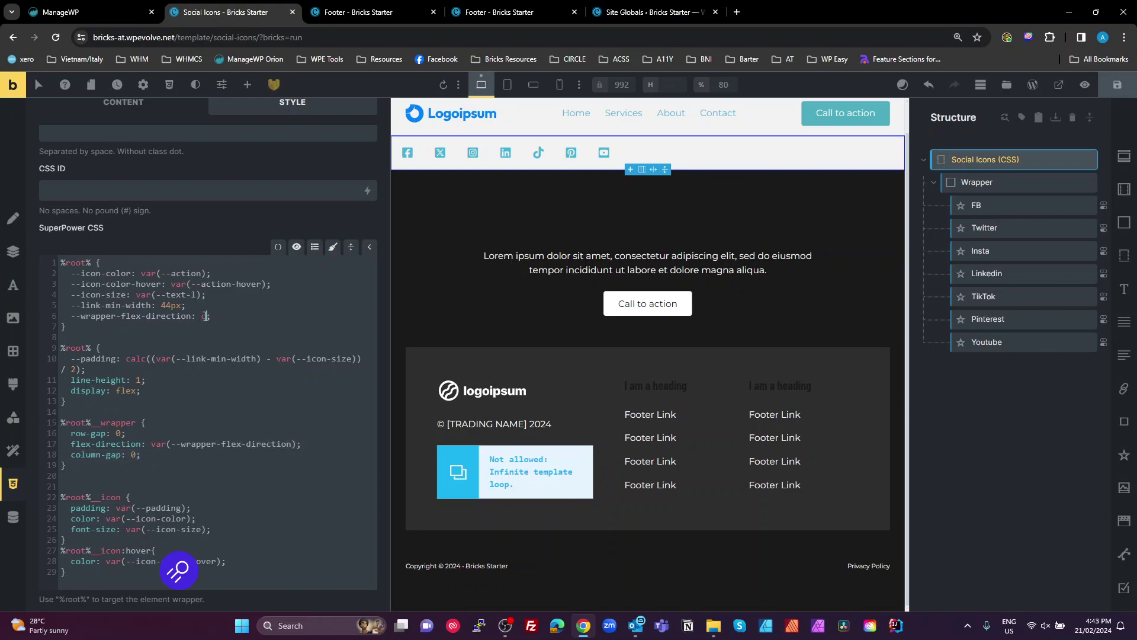
pyautogui.write('column')
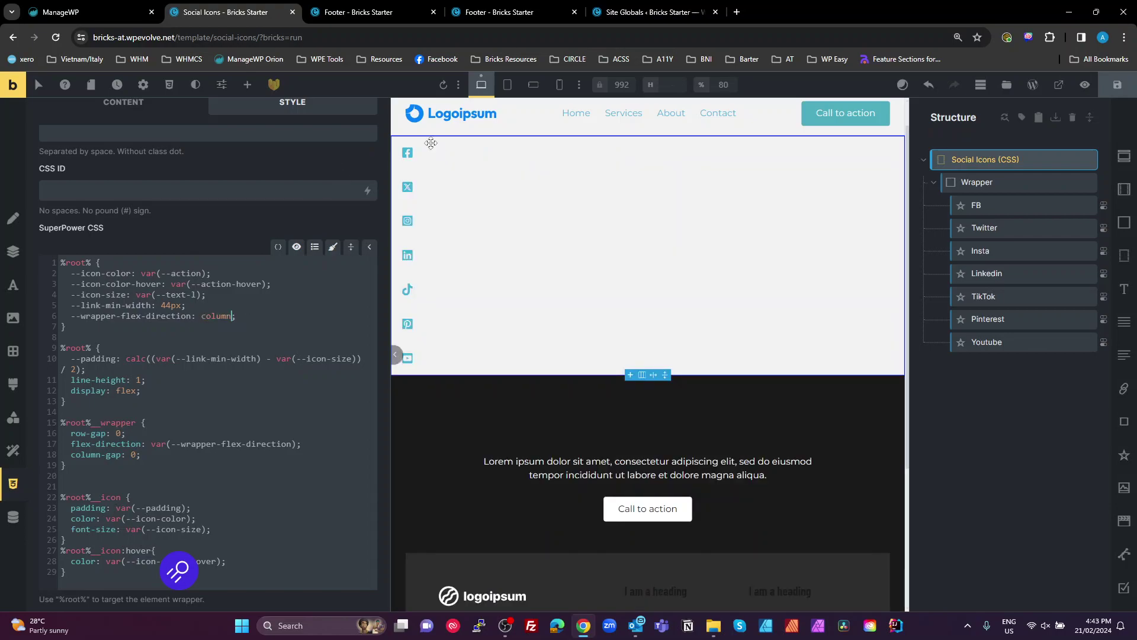
pyautogui.doubleClick(216, 317)
pyautogui.write('row')
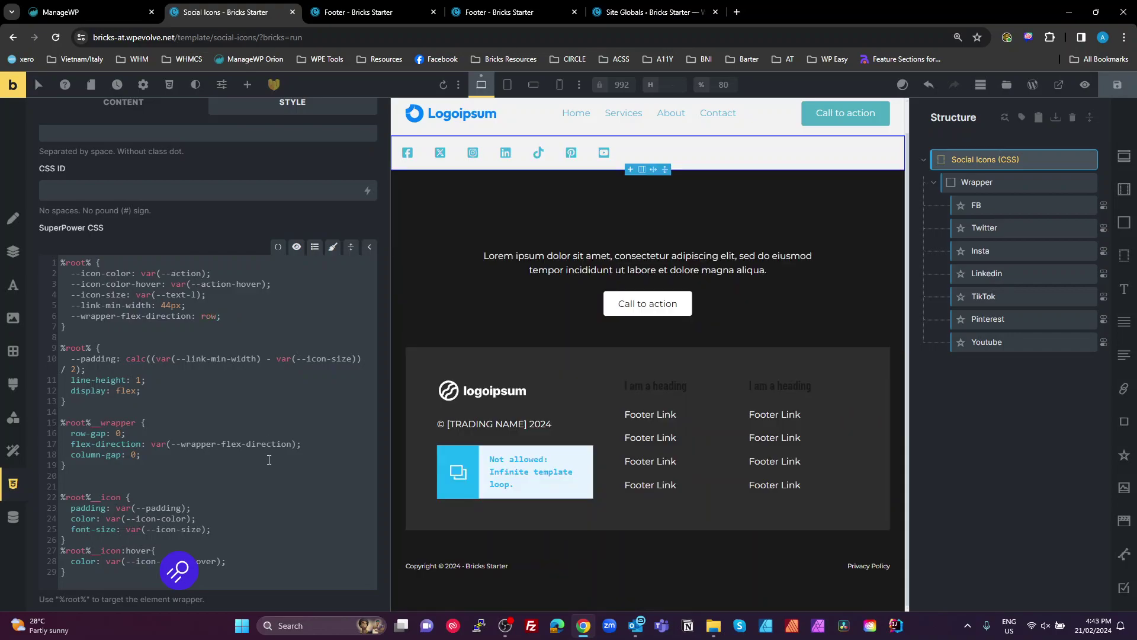
pyautogui.scroll(-1, 269, 460)
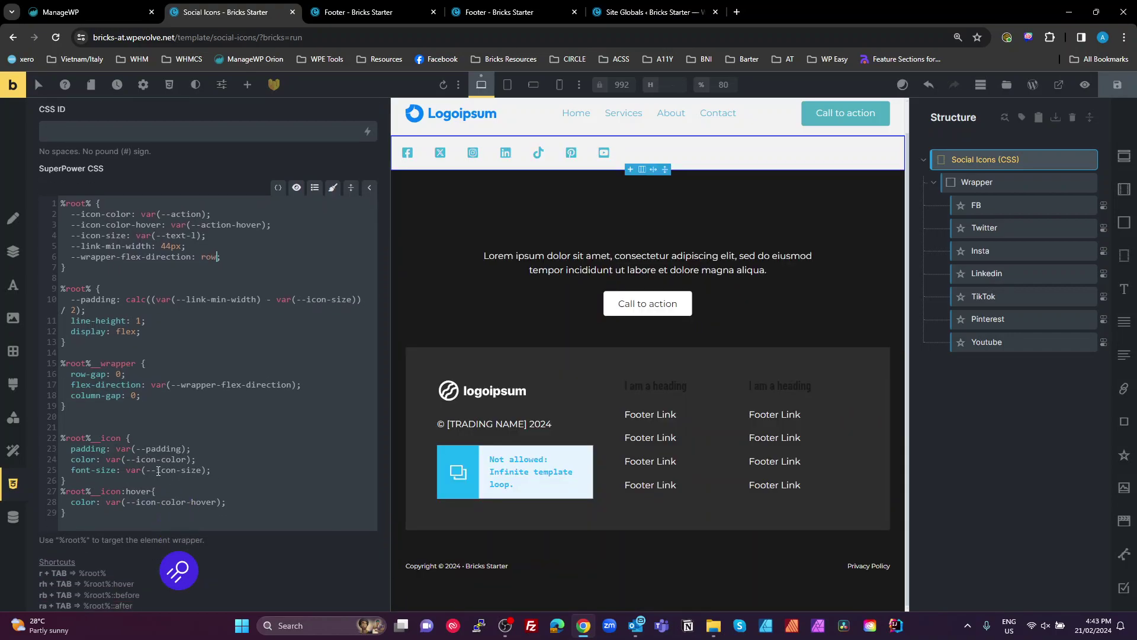
pyautogui.click(108, 432)
pyautogui.doubleClick(110, 439)
pyautogui.click(80, 449)
pyautogui.click(215, 479)
pyautogui.click(97, 236)
pyautogui.doubleClick(173, 246)
pyautogui.moveTo(173, 246); pyautogui.dragTo(70, 235)
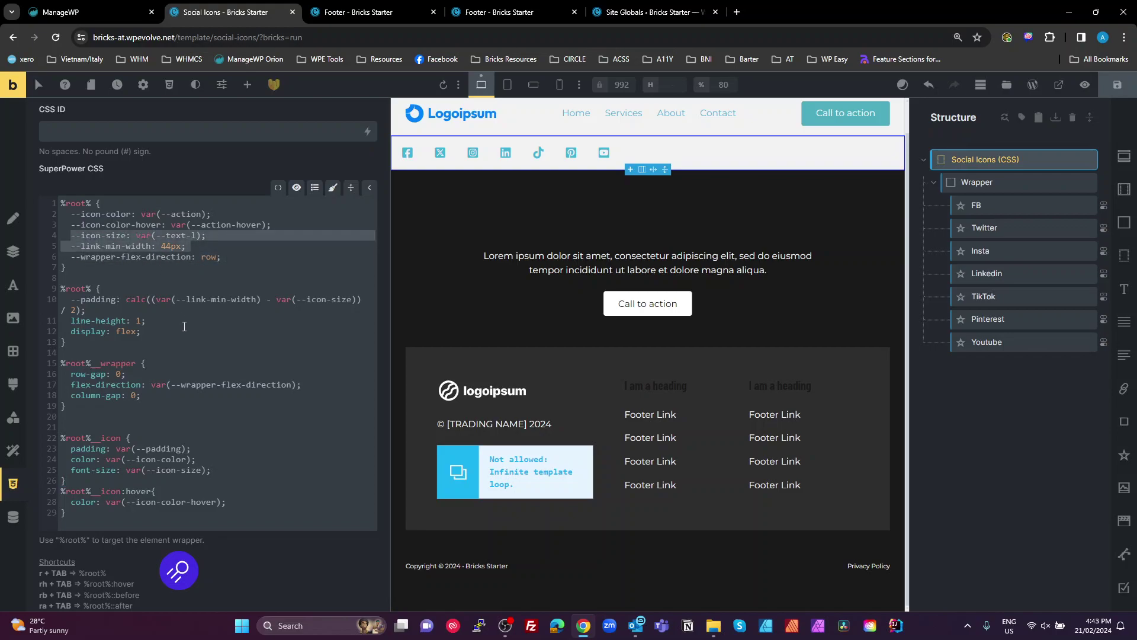
pyautogui.scroll(10, 161, 344)
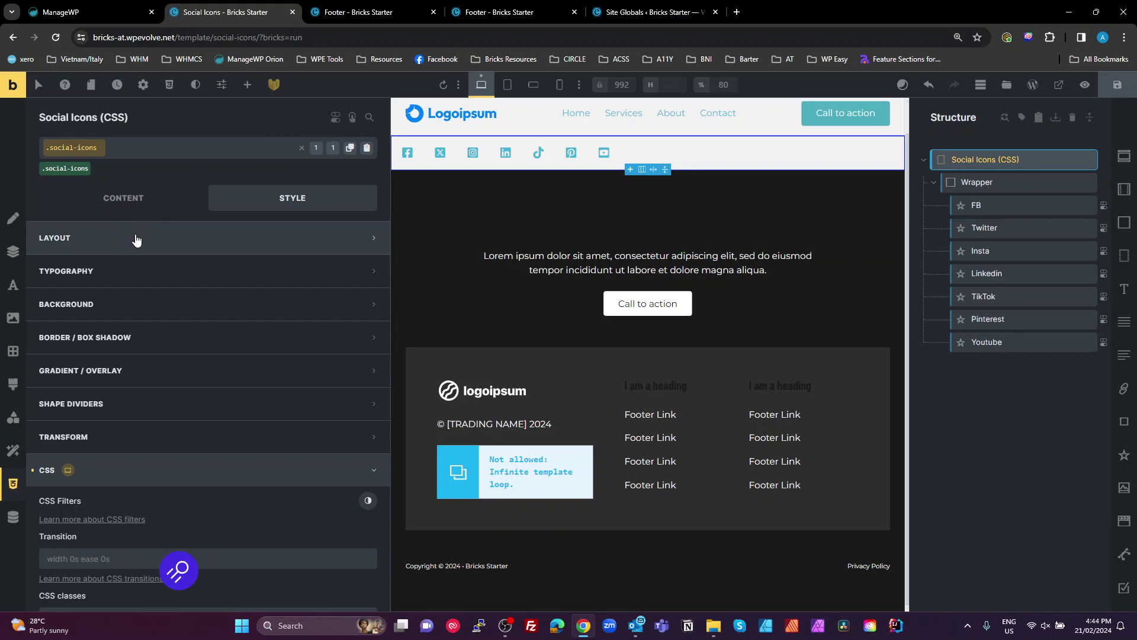
pyautogui.scroll(-3, 197, 415)
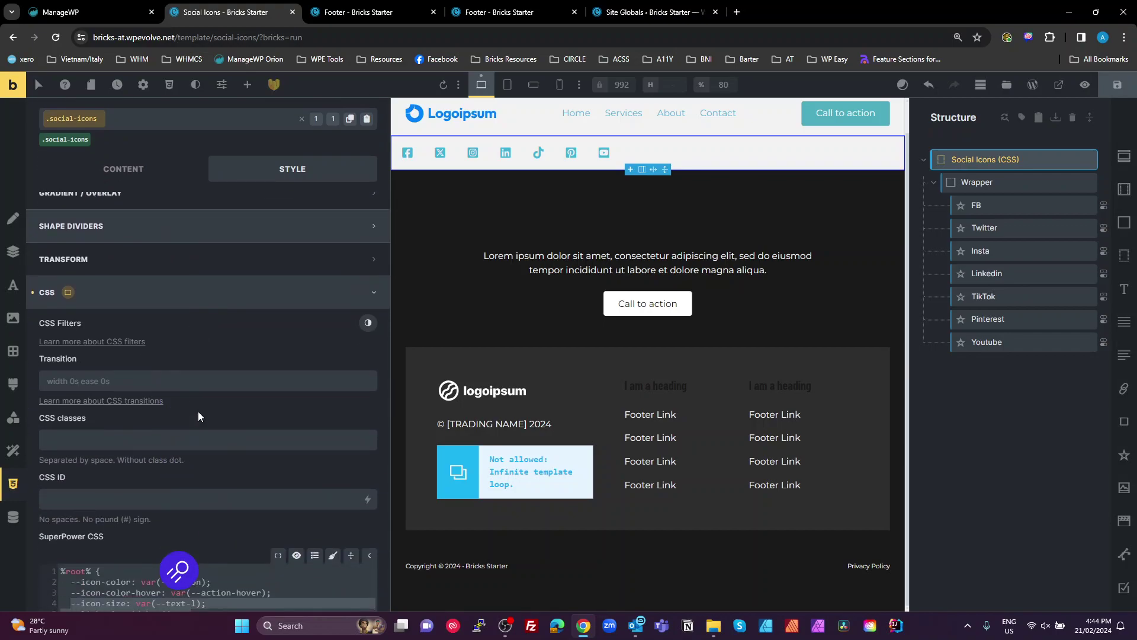
pyautogui.scroll(-3, 183, 339)
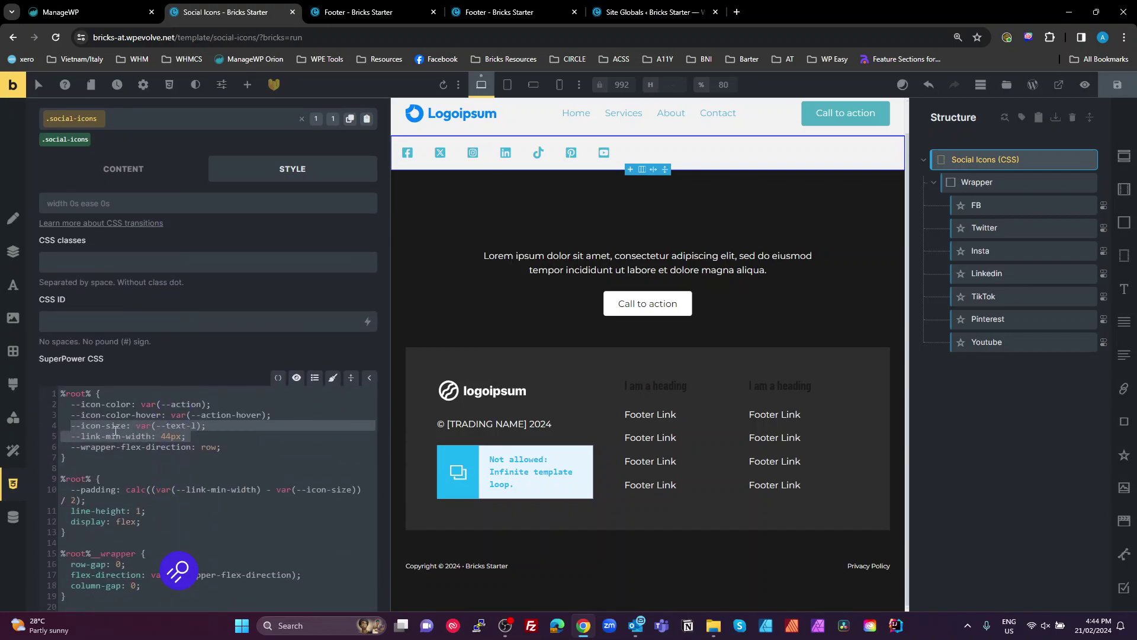
pyautogui.moveTo(75, 425); pyautogui.dragTo(145, 426)
pyautogui.click(192, 437)
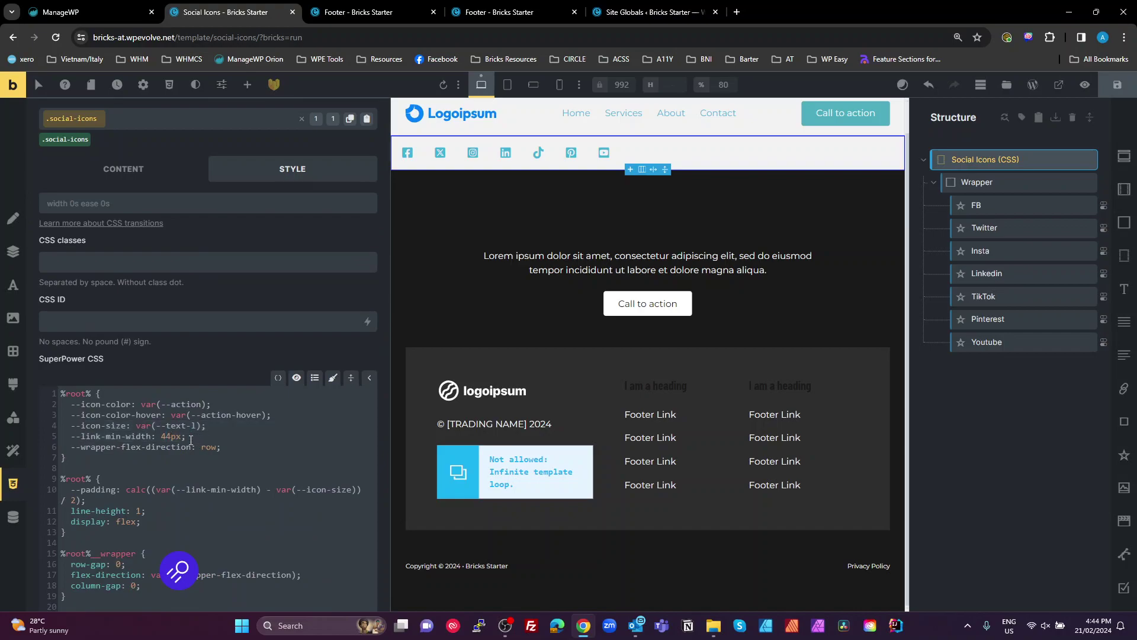
# Return to the Footer template and filter Socials' classes by 'social', listing 14 social-icons classes
pyautogui.click(372, 12)
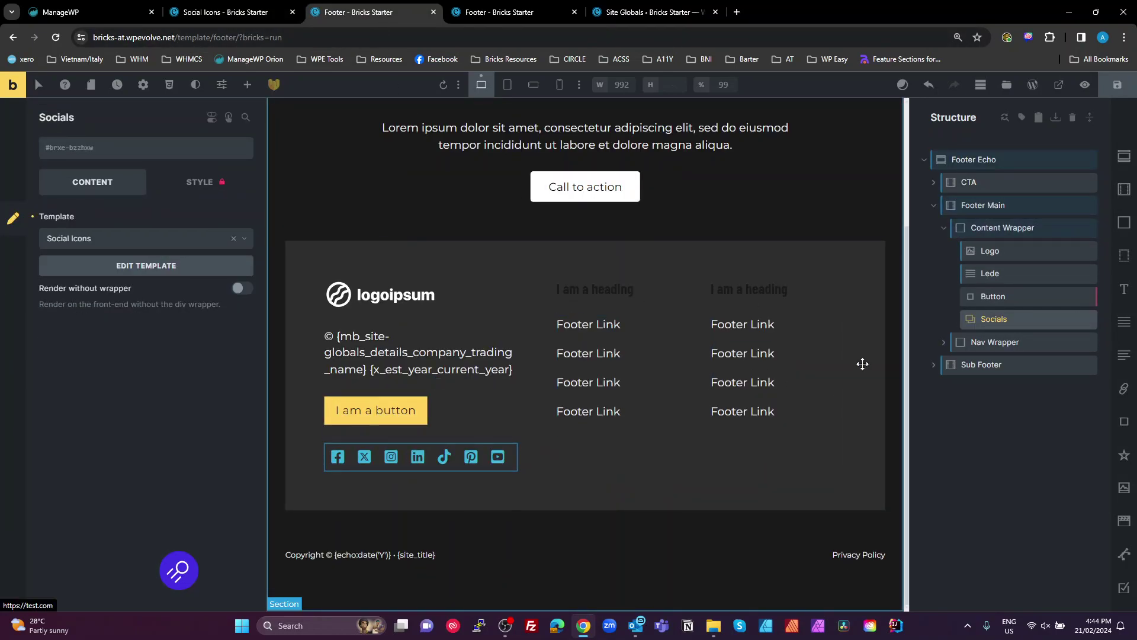
pyautogui.click(105, 151)
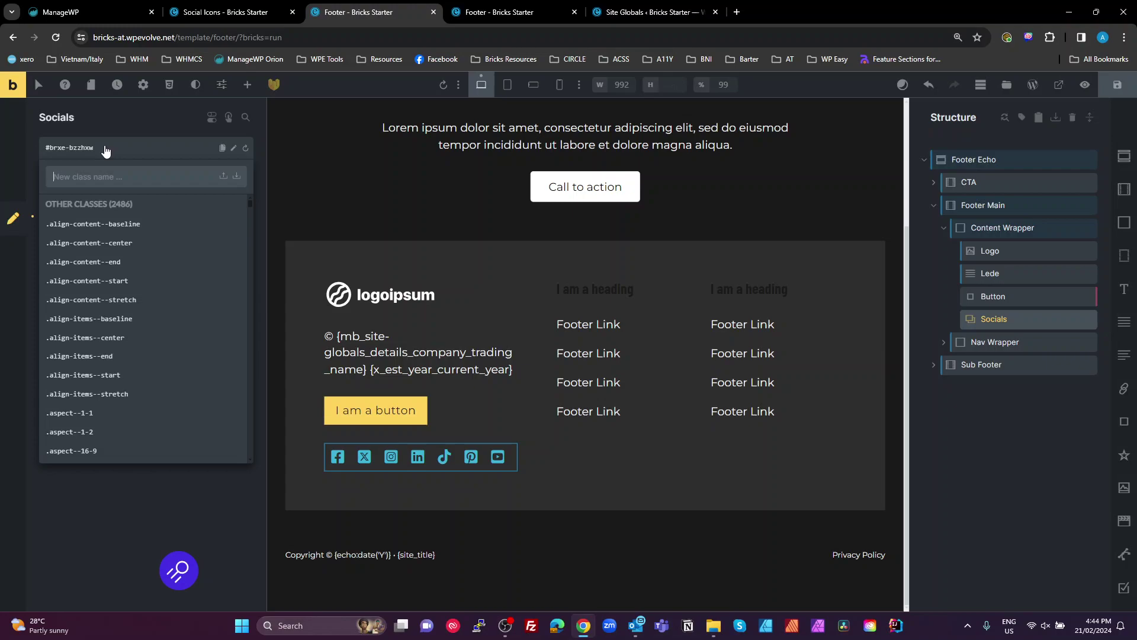
pyautogui.write('social')
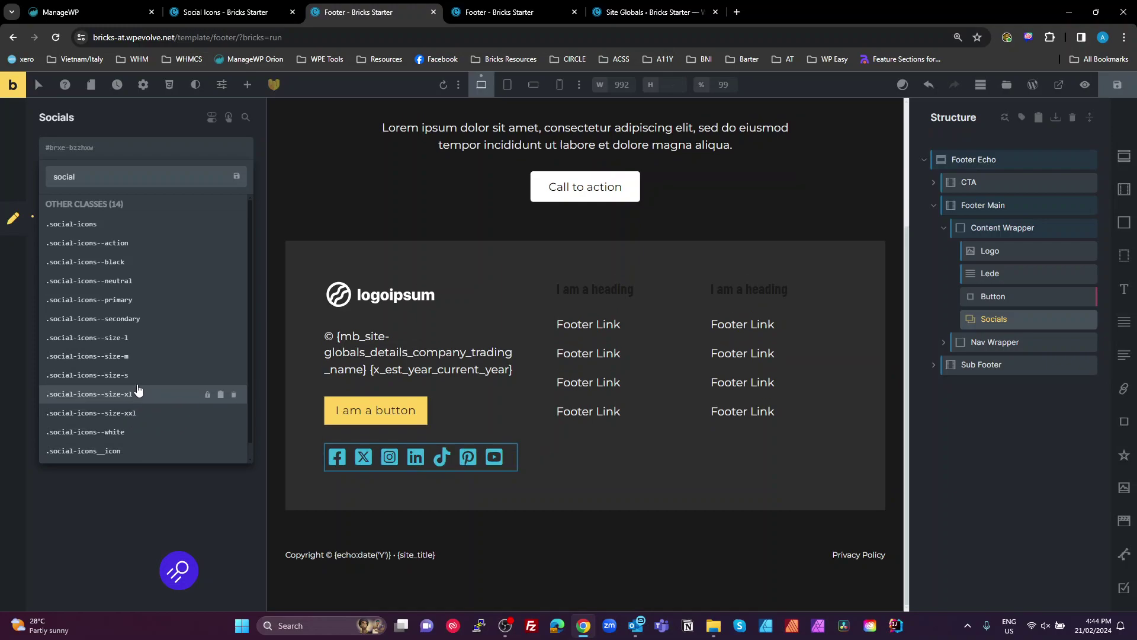
# Apply social-icons--size-m to Socials and review its SuperPower CSS setting --icon-size: var(--text-m)
pyautogui.click(109, 361)
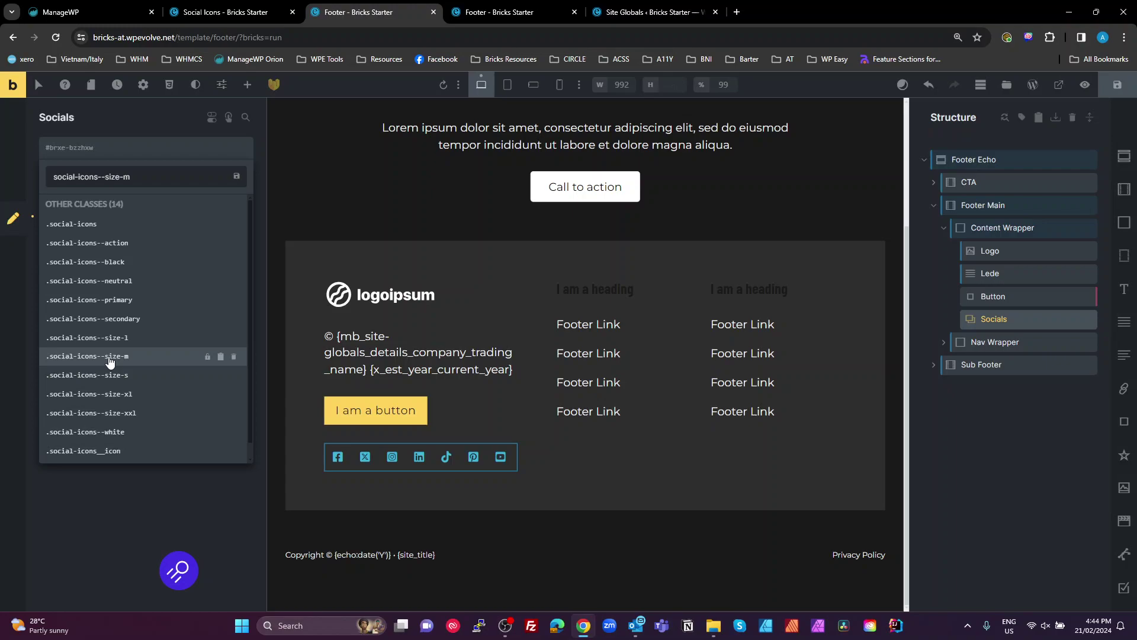
pyautogui.click(110, 361)
pyautogui.click(14, 455)
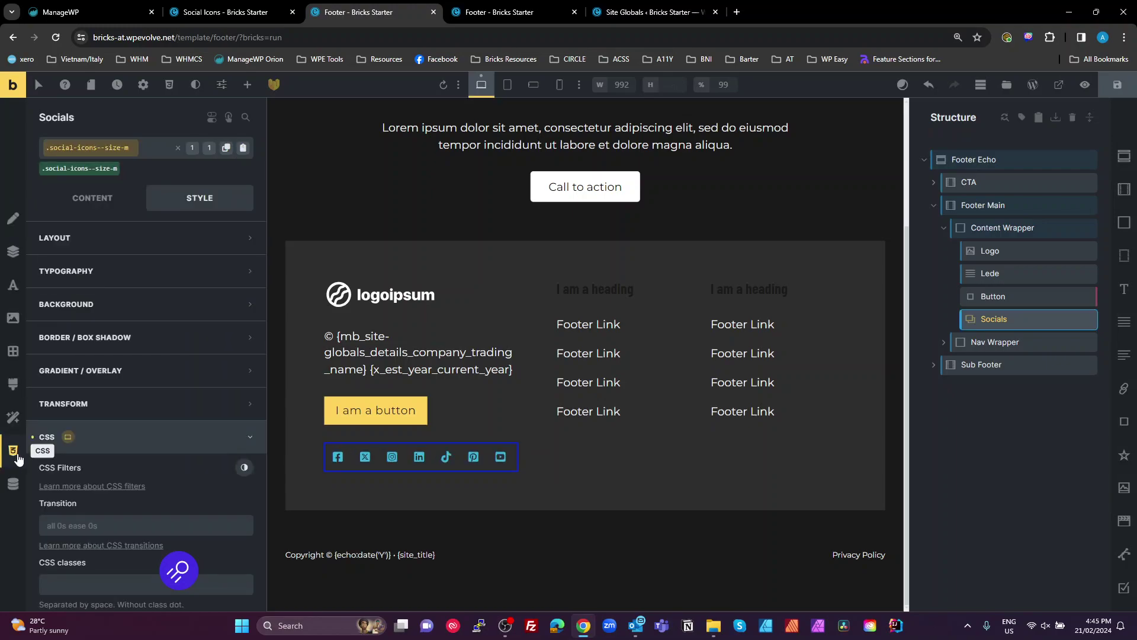
pyautogui.click(87, 438)
pyautogui.click(95, 439)
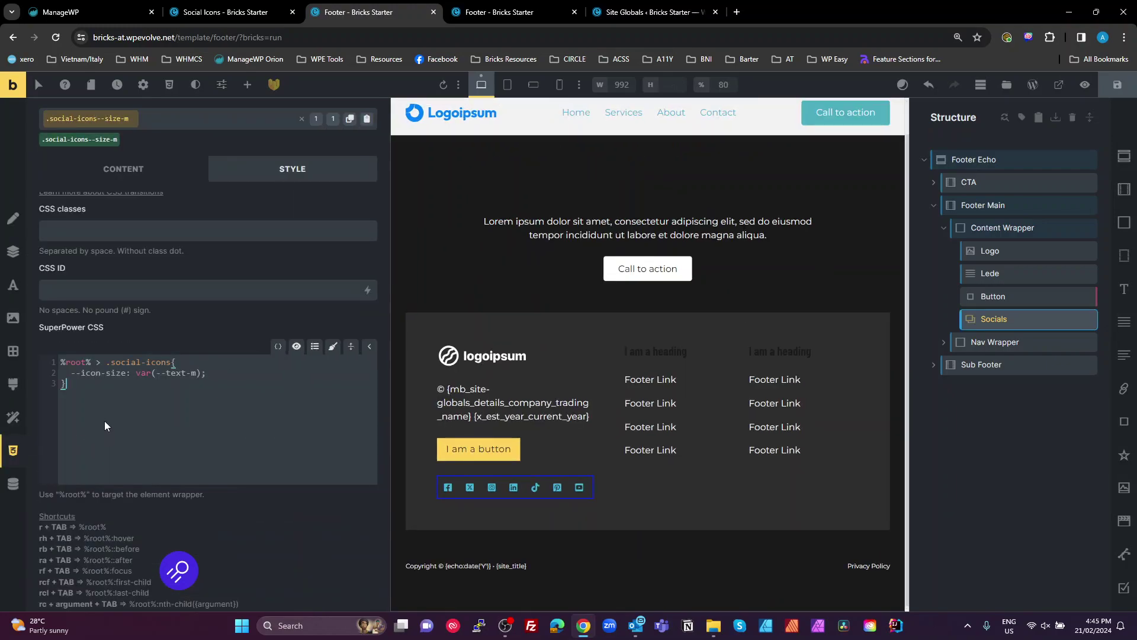
pyautogui.moveTo(92, 362); pyautogui.dragTo(45, 364)
pyautogui.click(139, 359)
# Save the footer, compare with the Social Icons template, then remove the size-m class from Socials
pyautogui.hotkey('ctrl', 's')
pyautogui.click(276, 11)
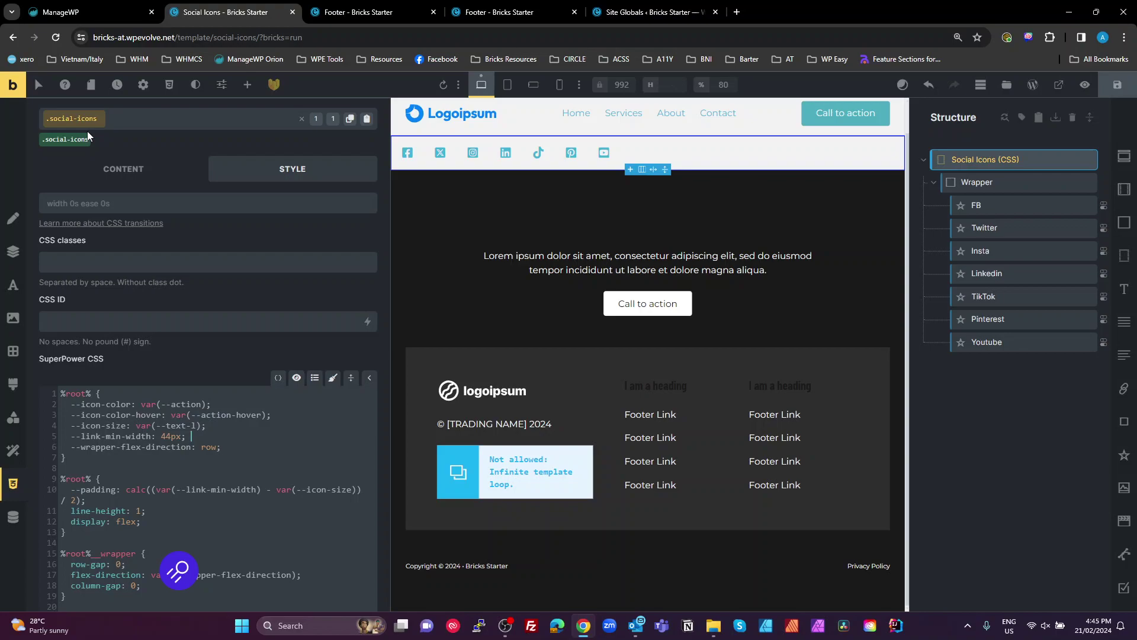
pyautogui.click(358, 11)
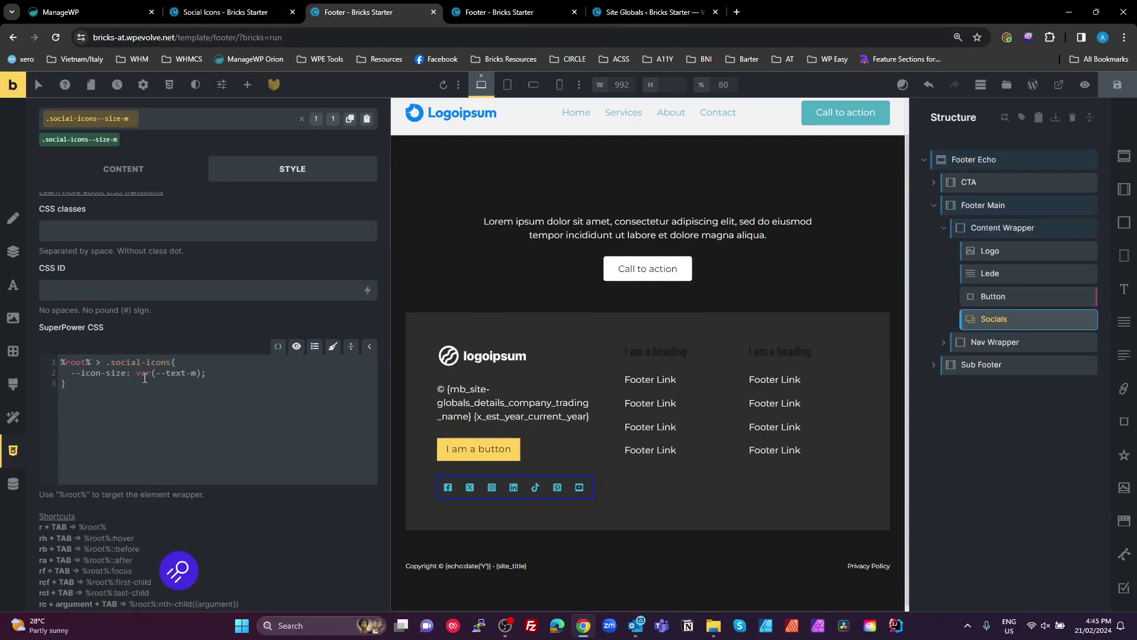
pyautogui.moveTo(80, 376); pyautogui.dragTo(157, 386)
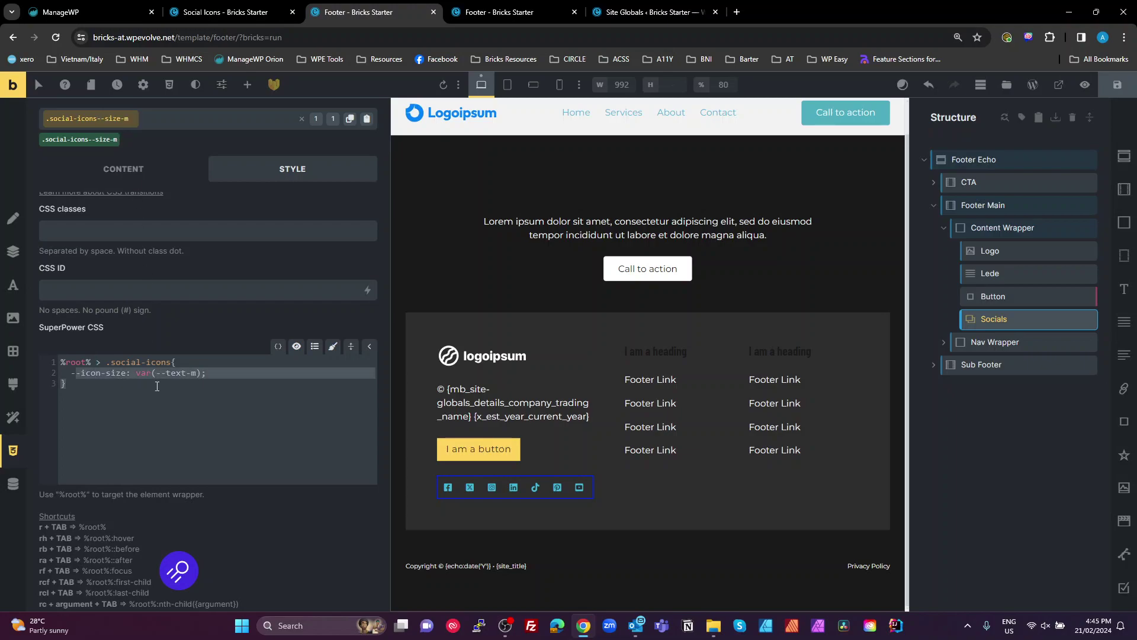
pyautogui.click(281, 379)
pyautogui.click(224, 373)
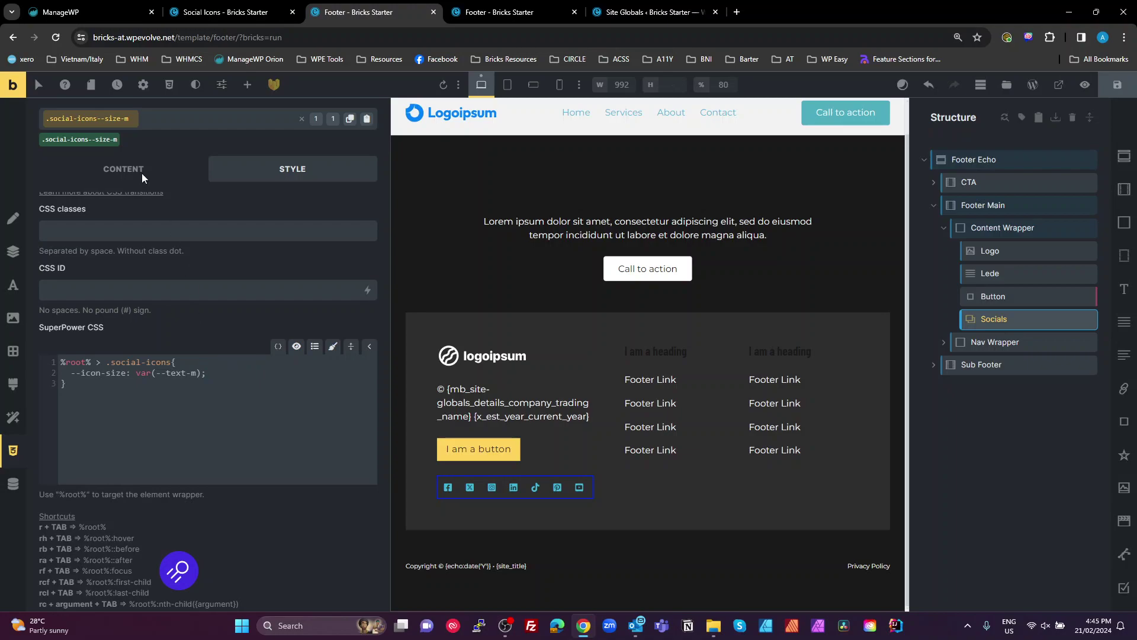
pyautogui.click(120, 133)
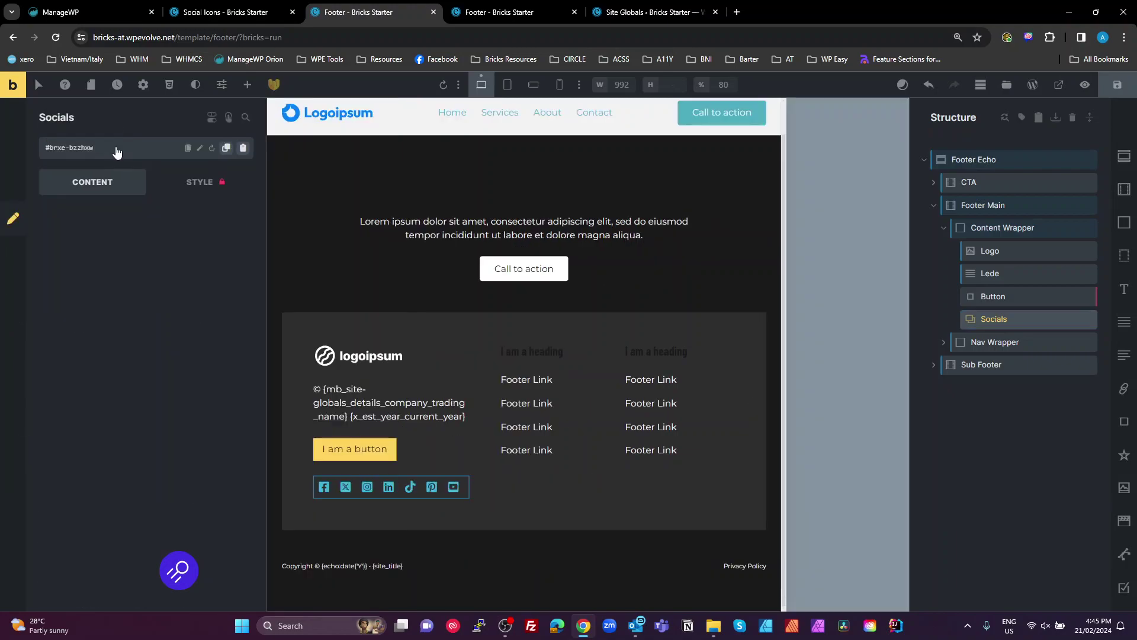
# Filter the class list by 'social' and apply social-icons--size-xxl to Socials
pyautogui.click(117, 151)
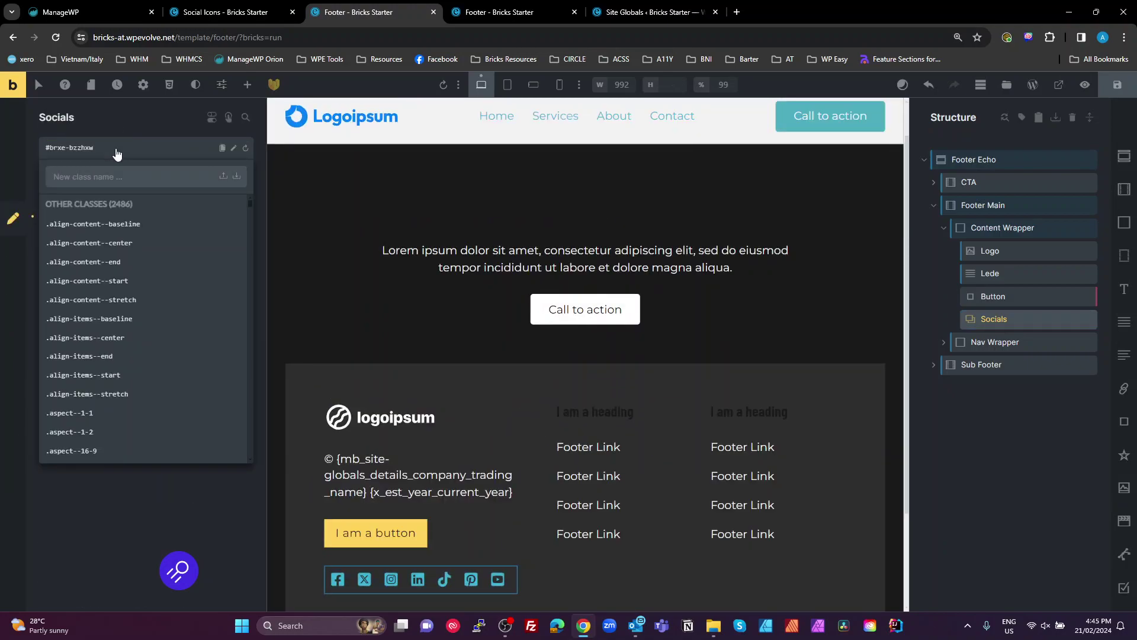
pyautogui.write('social-icons--size-xxl')
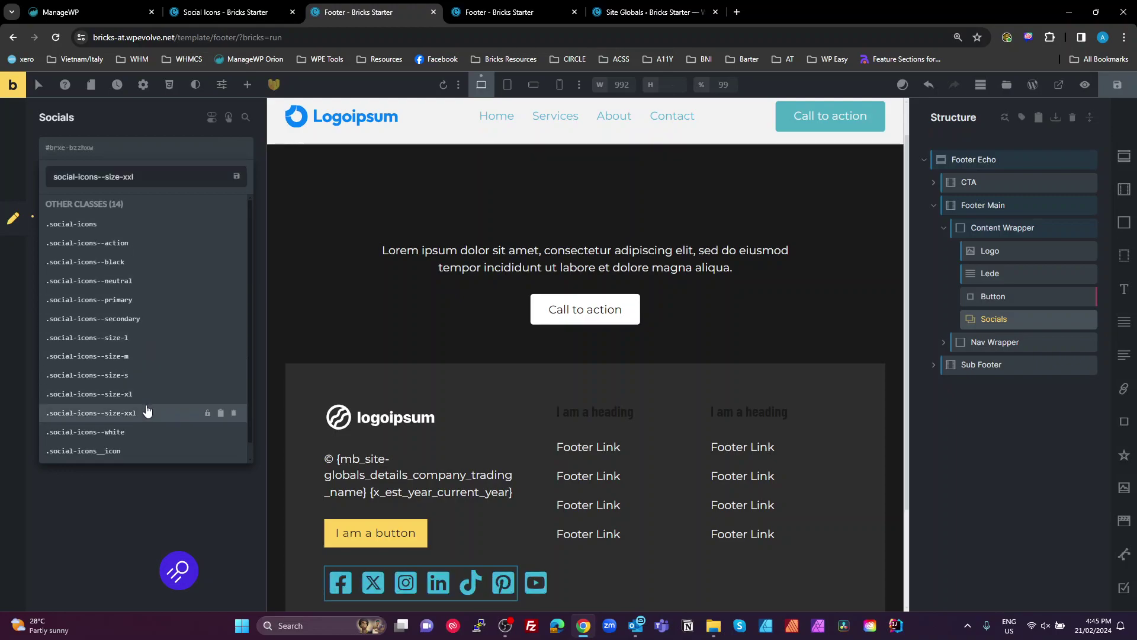
pyautogui.click(147, 411)
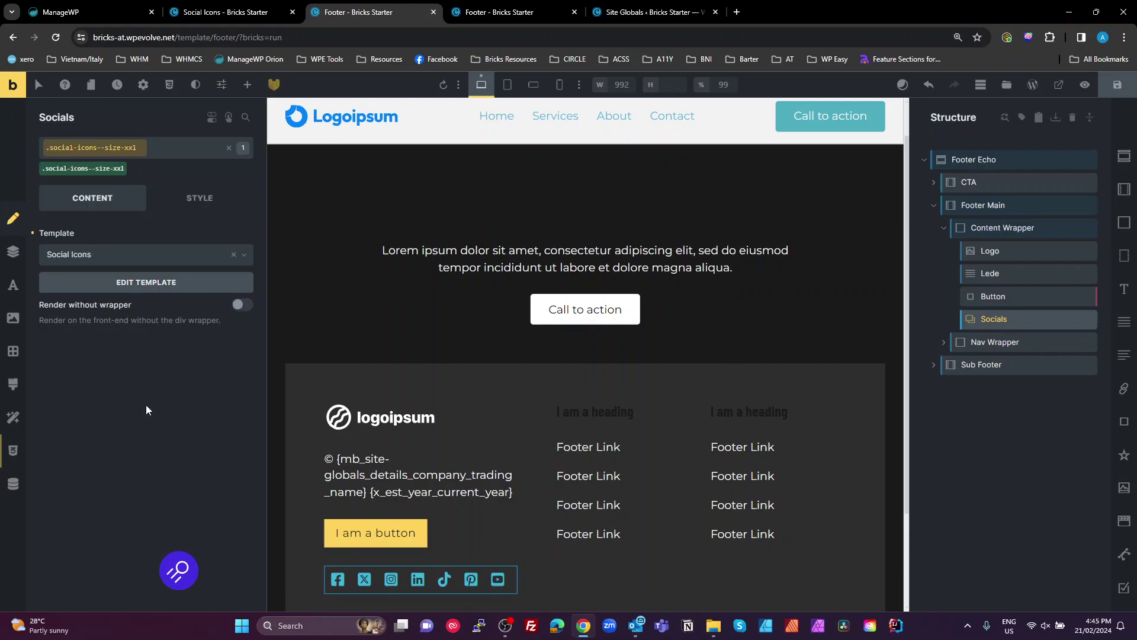
# Review the xxl CSS (--icon-size: var(--text-xxl), 55px minimum link width) and save the footer
pyautogui.click(13, 453)
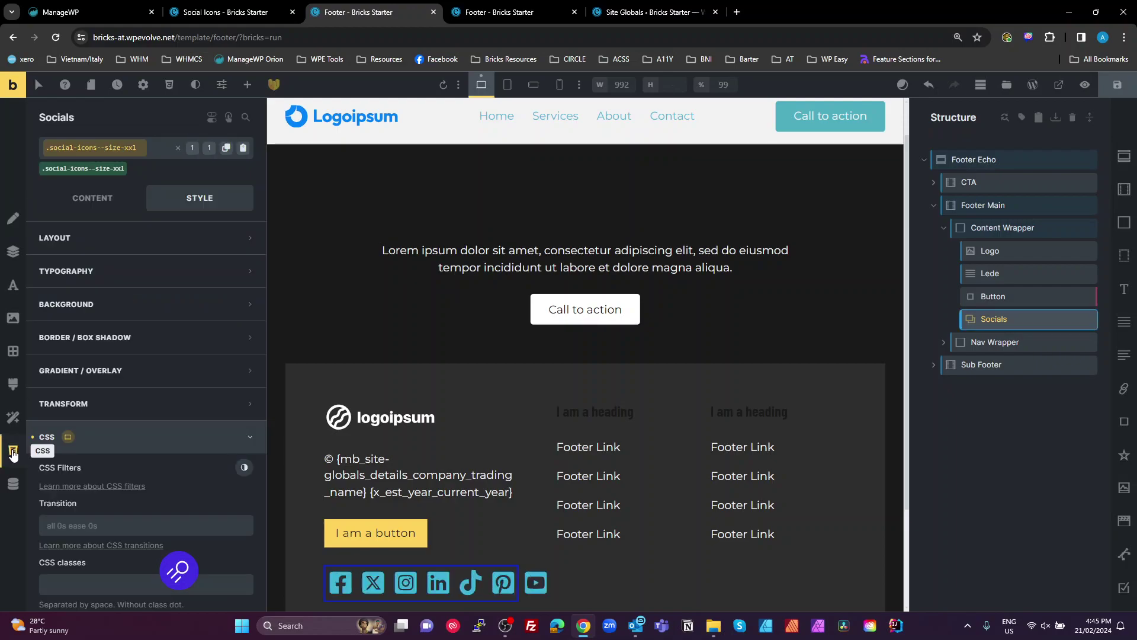
pyautogui.click(112, 438)
pyautogui.click(111, 436)
pyautogui.scroll(-1, 110, 434)
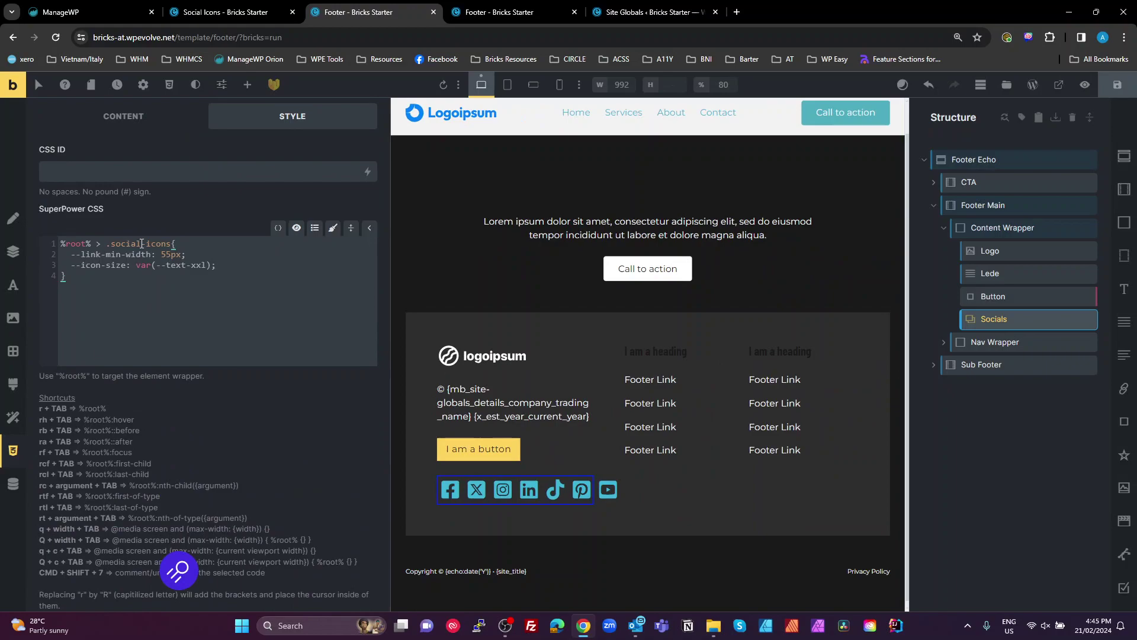
pyautogui.doubleClick(206, 265)
pyautogui.click(172, 254)
pyautogui.click(183, 249)
pyautogui.click(184, 254)
pyautogui.hotkey('ctrl', 's')
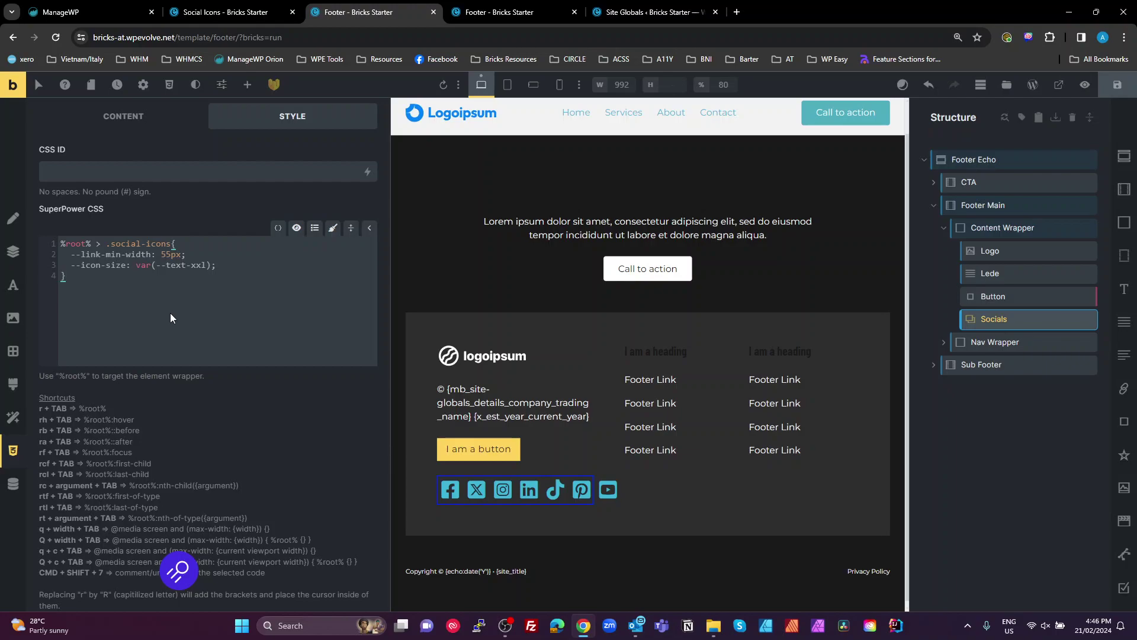